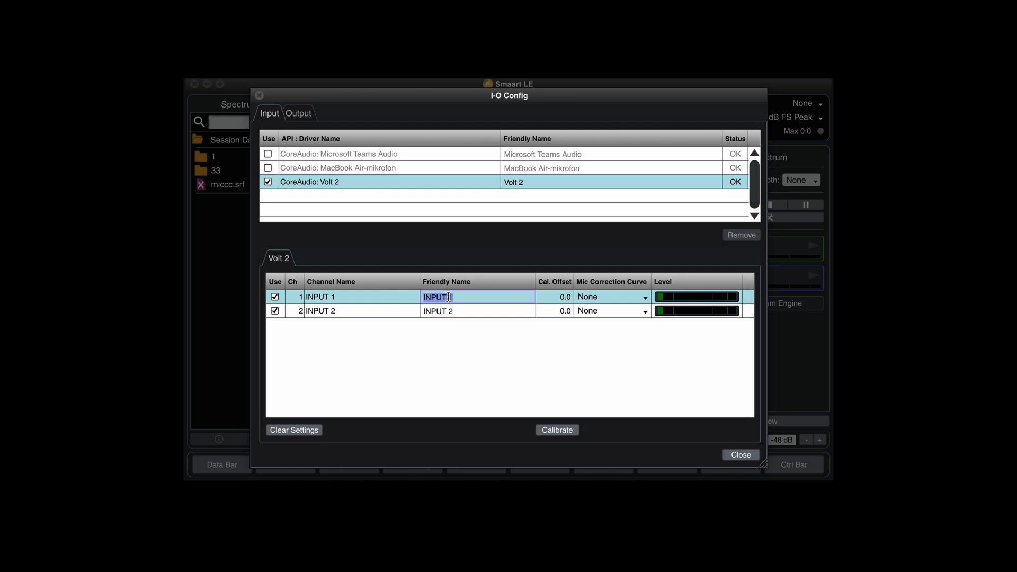
Name the Volt 2 input channels MIC1 and MIC2, and assign the 35I149_cal_0degree correction curve to MIC1.
{"action": "key", "text": "Escape"}
{"action": "double_click", "coordinate": [449, 297]}
{"action": "type", "text": "MIC1"}
{"action": "key", "text": "BackSpace"}
{"action": "key", "text": "BackSpace"}
{"action": "key", "text": "BackSpace"}
{"action": "key", "text": "BackSpace"}
{"action": "key", "text": "BackSpace"}
{"action": "key", "text": "BackSpace"}
{"action": "key", "text": "BackSpace"}
{"action": "key", "text": "BackSpace"}
{"action": "key", "text": "BackSpace"}
{"action": "key", "text": "BackSpace"}
{"action": "type", "text": "MIC"}
{"action": "key", "text": "Return"}
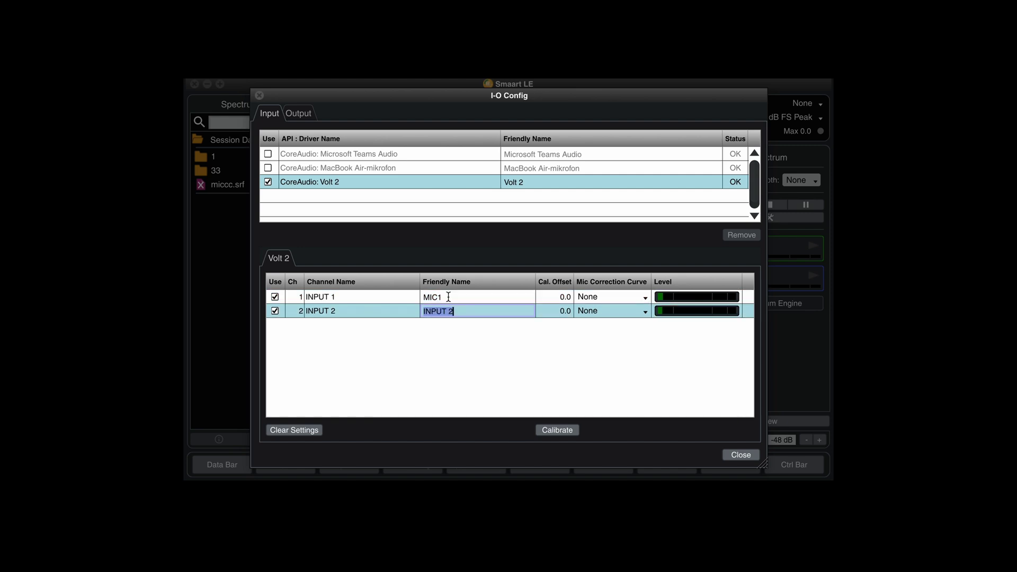
{"action": "type", "text": "MIC2"}
{"action": "key", "text": "Return"}
{"action": "left_click", "coordinate": [646, 300]}
{"action": "left_click", "coordinate": [608, 309]}
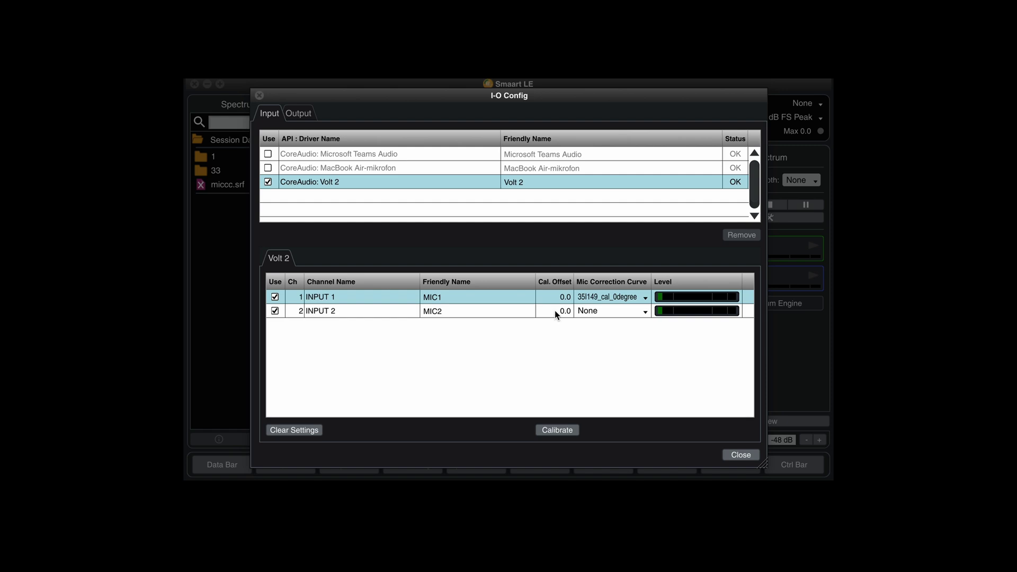
Enable Volt 2 as an output device with both its MONITOR L and MONITOR R channels in use.
{"action": "left_click", "coordinate": [300, 115]}
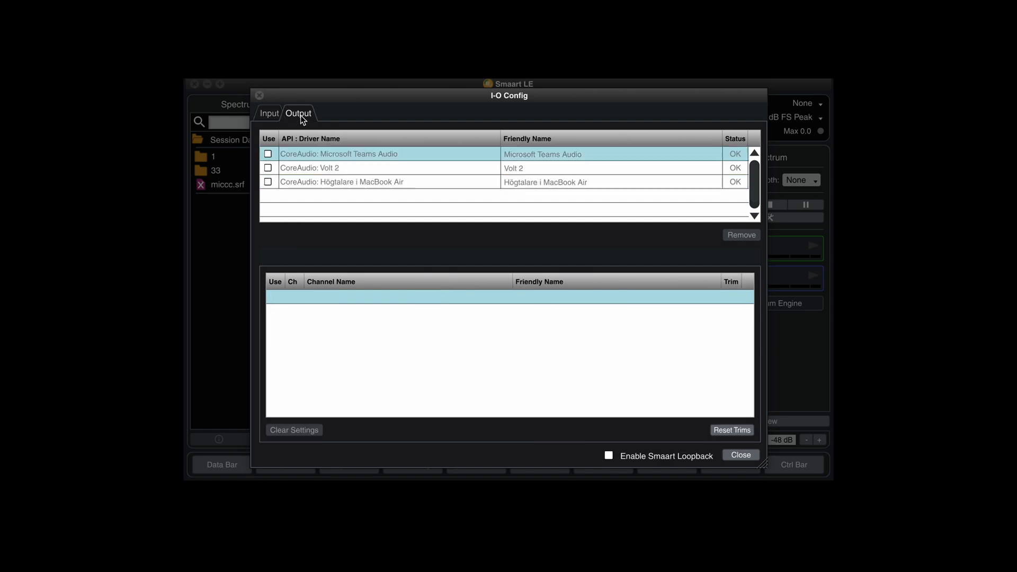
{"action": "left_click", "coordinate": [268, 168]}
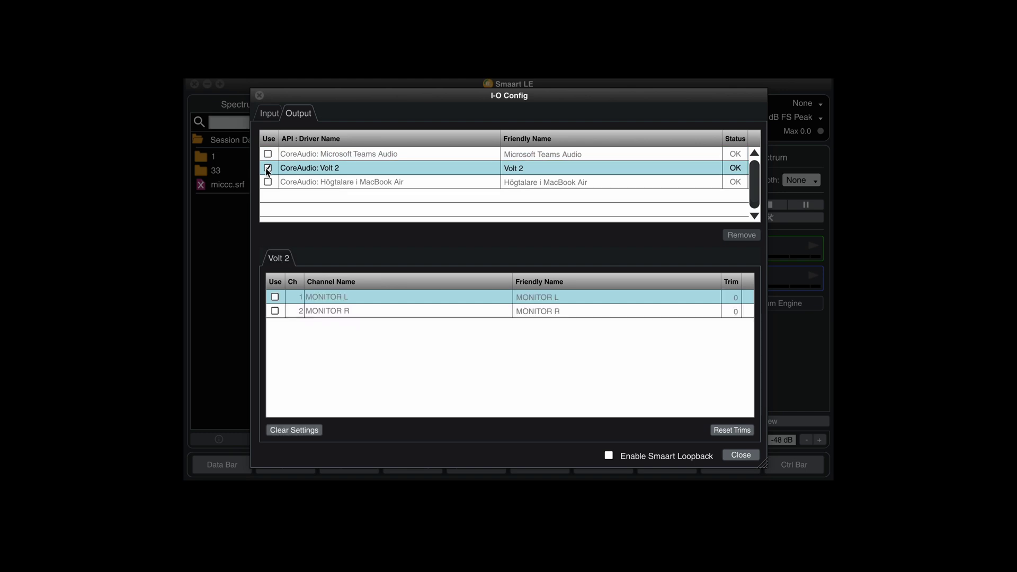
{"action": "left_click", "coordinate": [275, 297]}
{"action": "left_click", "coordinate": [275, 310]}
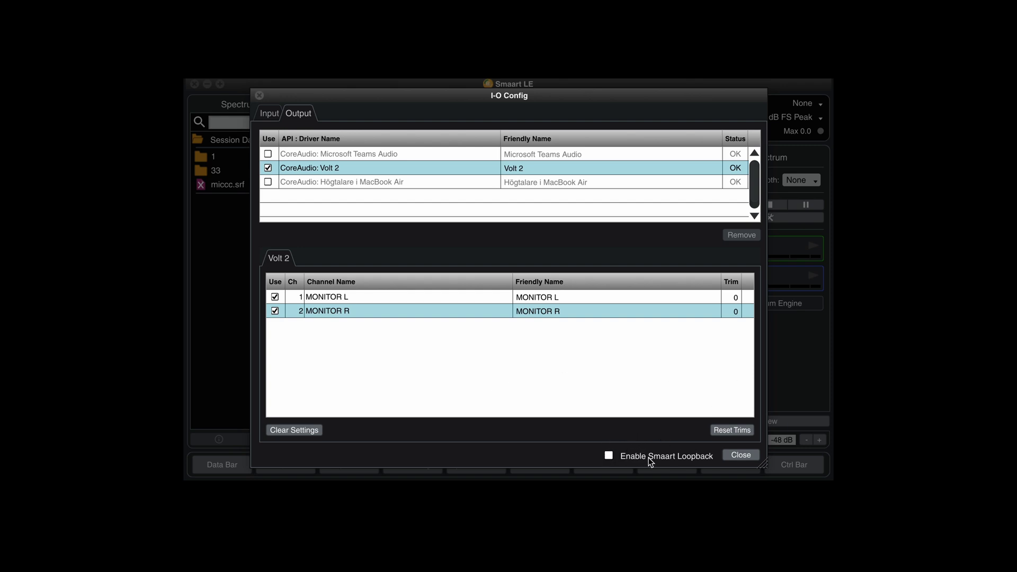
Enable Smaart Loopback with its latency warning dismissed, and close the I-O configuration.
{"action": "left_click", "coordinate": [609, 455]}
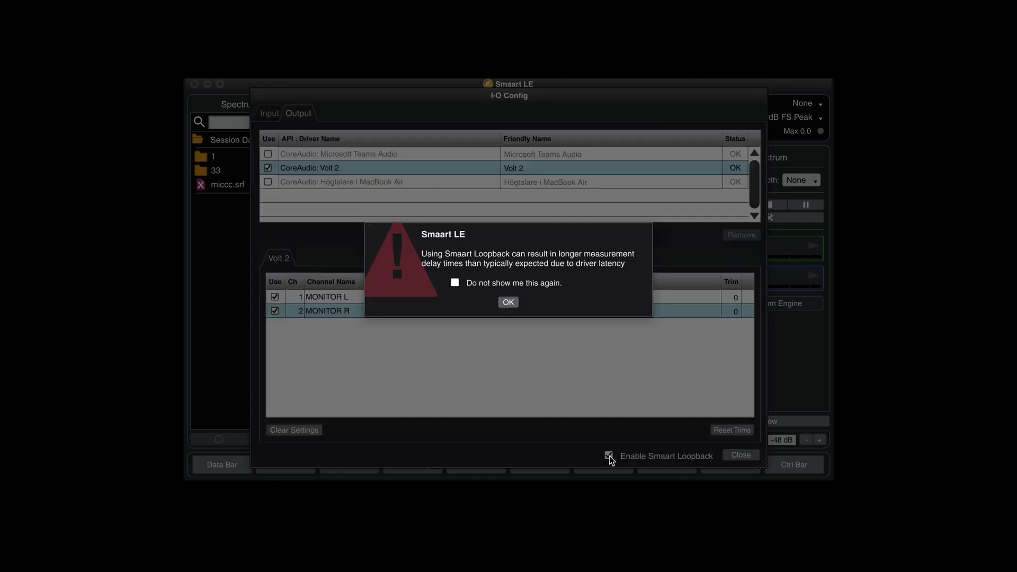
{"action": "left_click", "coordinate": [473, 284]}
{"action": "left_click", "coordinate": [508, 302]}
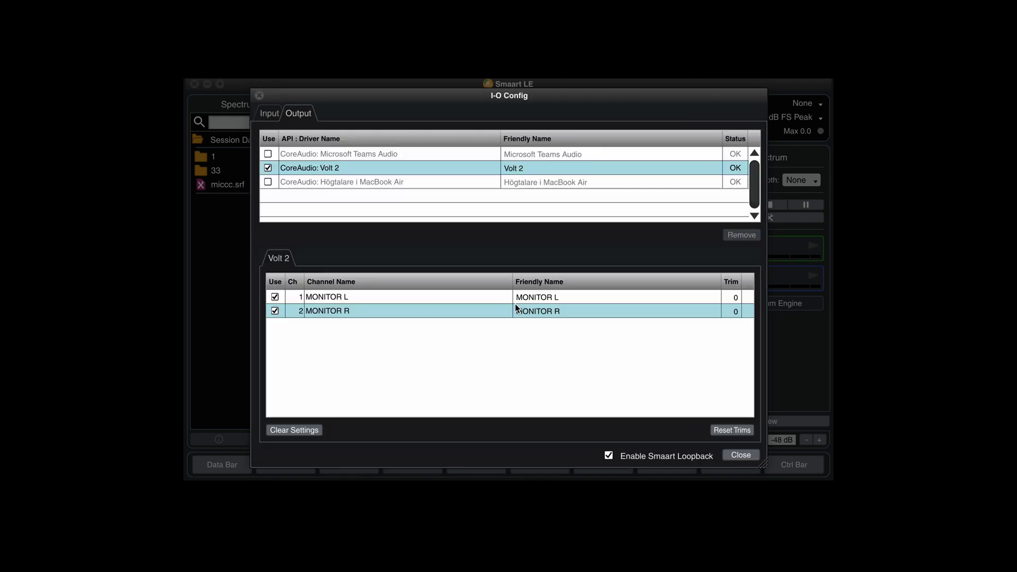
{"action": "left_click", "coordinate": [736, 454]}
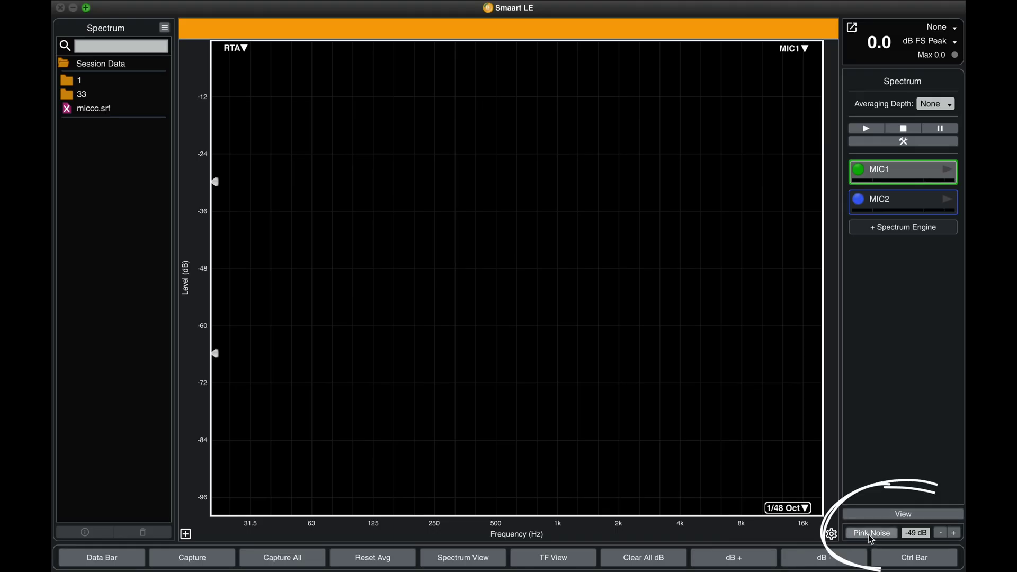
Turn on the pink noise generator and raise its level to -10 dB.
{"action": "left_click", "coordinate": [868, 534]}
{"action": "left_click", "coordinate": [950, 535]}
{"action": "left_click", "coordinate": [951, 535]}
{"action": "left_click", "coordinate": [953, 535]}
{"action": "left_click", "coordinate": [954, 535]}
{"action": "left_click", "coordinate": [953, 533]}
{"action": "left_click", "coordinate": [953, 533]}
{"action": "left_click", "coordinate": [953, 532]}
{"action": "left_click", "coordinate": [953, 533]}
{"action": "left_click", "coordinate": [953, 532]}
{"action": "left_click", "coordinate": [953, 533]}
{"action": "left_click", "coordinate": [953, 533]}
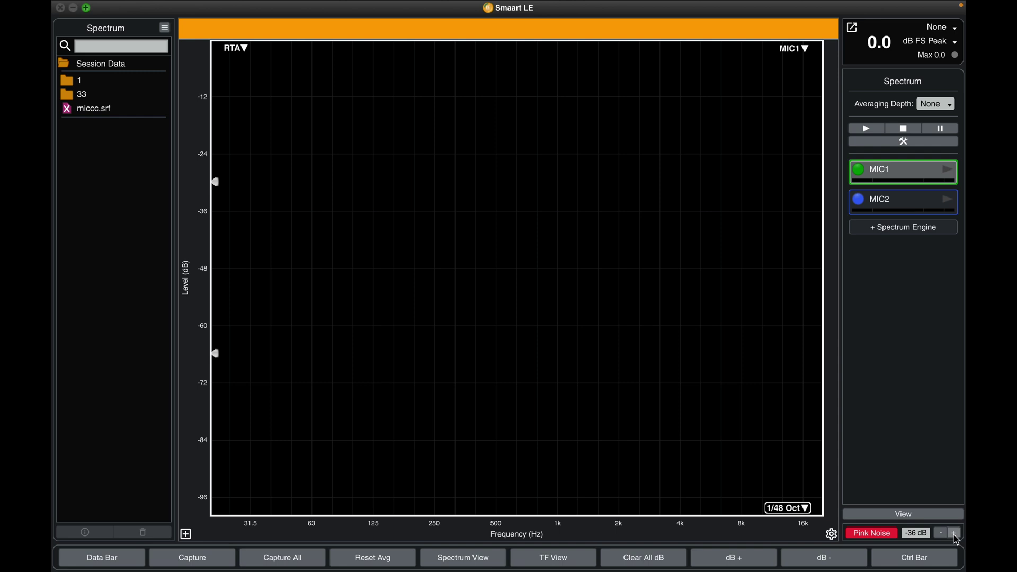
{"action": "left_click", "coordinate": [954, 533]}
{"action": "left_click", "coordinate": [953, 534]}
{"action": "left_click", "coordinate": [954, 534]}
{"action": "left_click", "coordinate": [954, 533]}
{"action": "left_click", "coordinate": [954, 533]}
{"action": "left_click", "coordinate": [953, 533]}
{"action": "left_click", "coordinate": [953, 533]}
{"action": "left_click", "coordinate": [953, 533]}
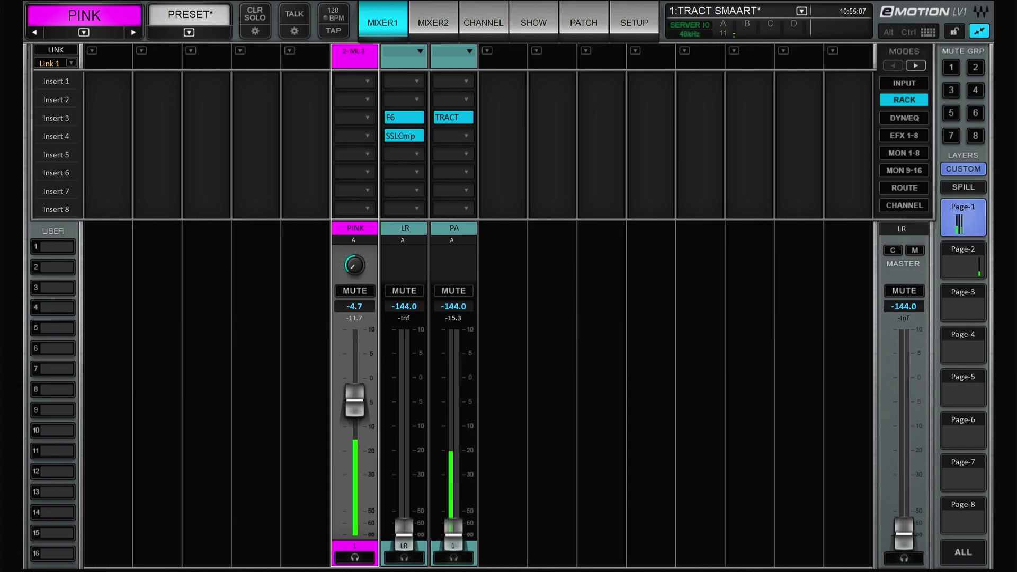
Switch to the eMotion LV1 mixer, raise the PINK channel fader to about -0.2 dB and bring up the PA fader.
{"action": "left_click_drag", "start_coordinate": [354, 412], "coordinate": [354, 378]}
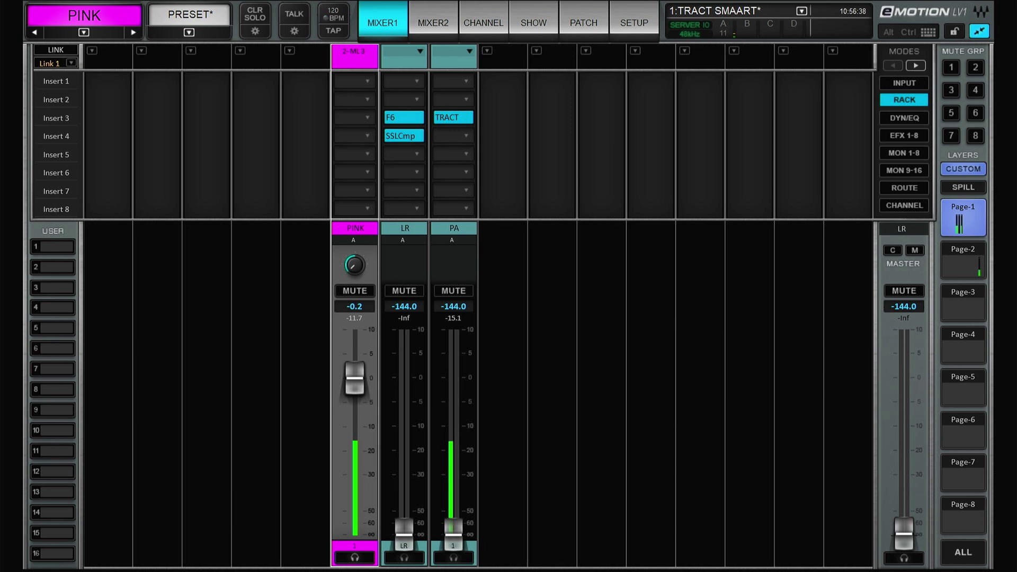
{"action": "left_click_drag", "start_coordinate": [453, 534], "coordinate": [454, 435]}
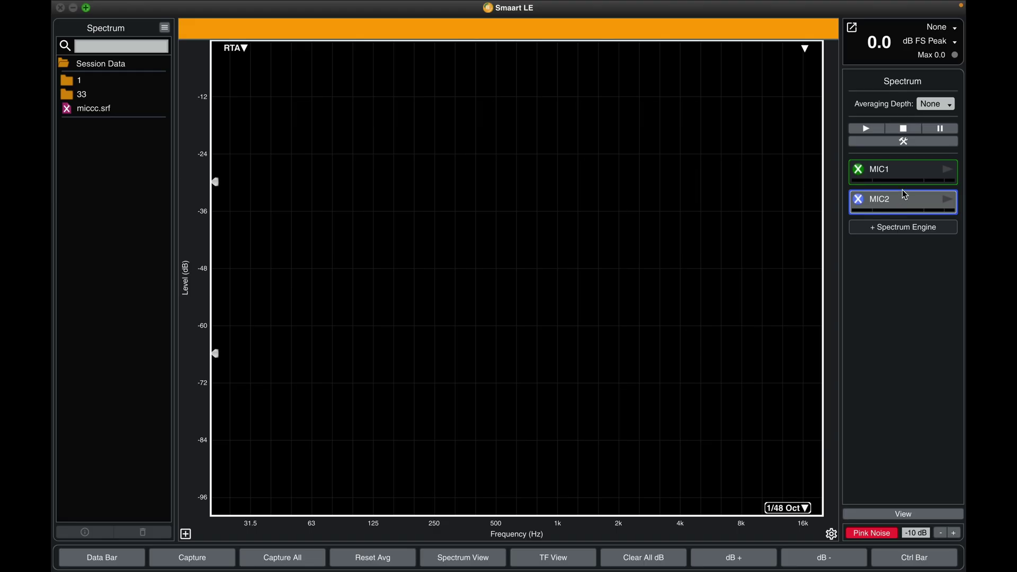
Back in Smaart LE, run the MIC1 and MIC2 spectrum measurements, and turn off the pink noise.
{"action": "left_click", "coordinate": [903, 174]}
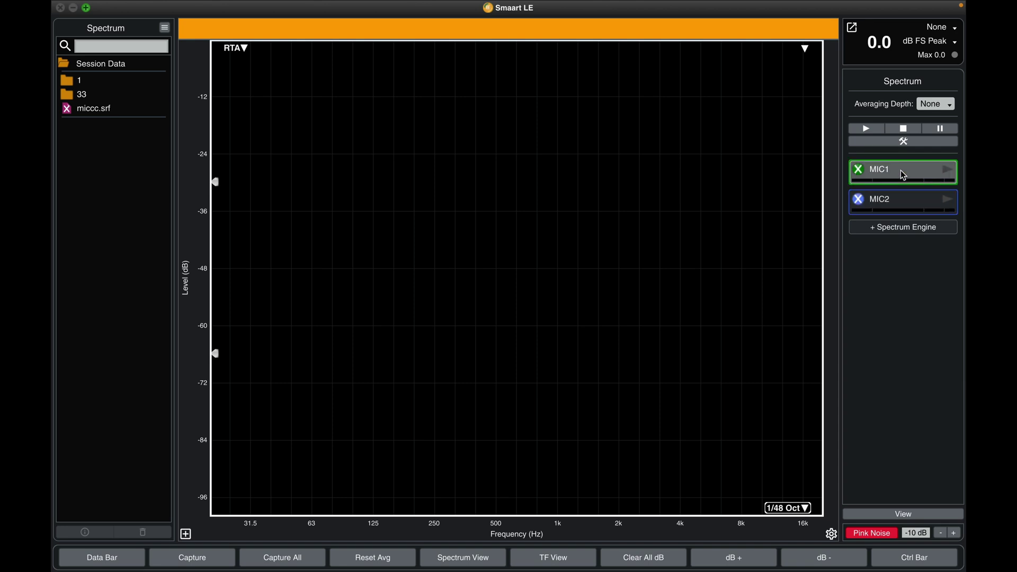
{"action": "left_click", "coordinate": [905, 202]}
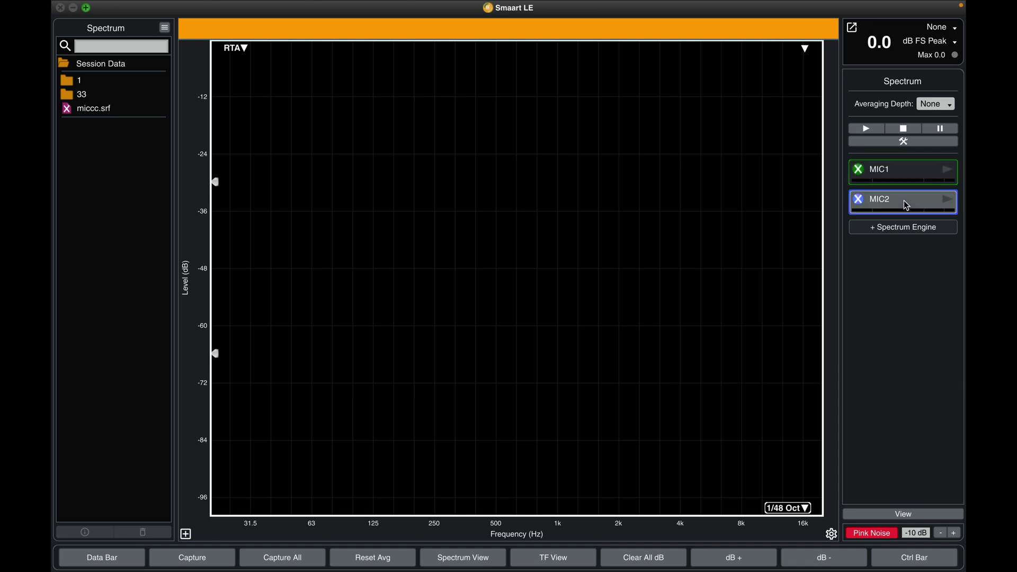
{"action": "left_click", "coordinate": [947, 171]}
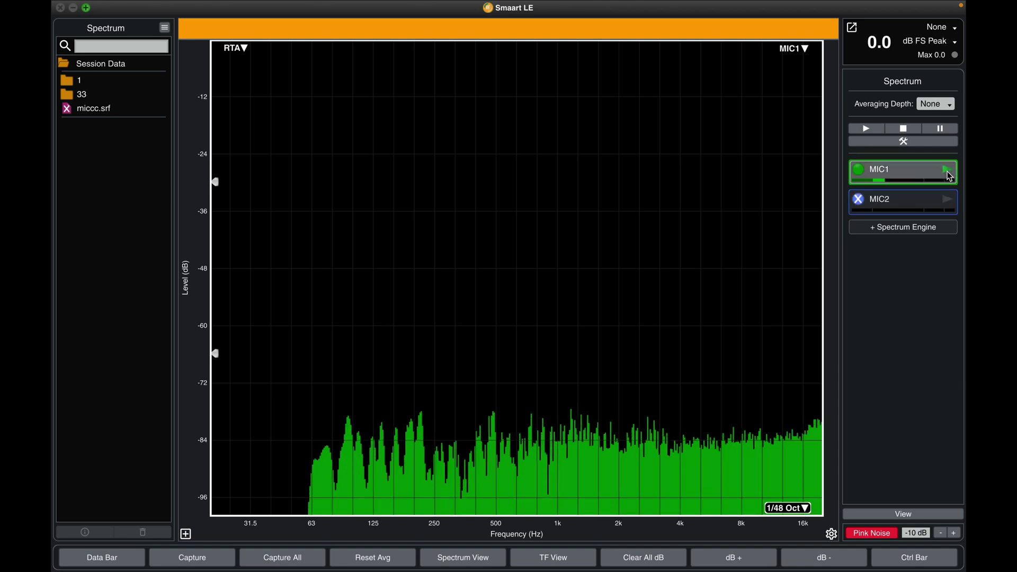
{"action": "left_click", "coordinate": [948, 202]}
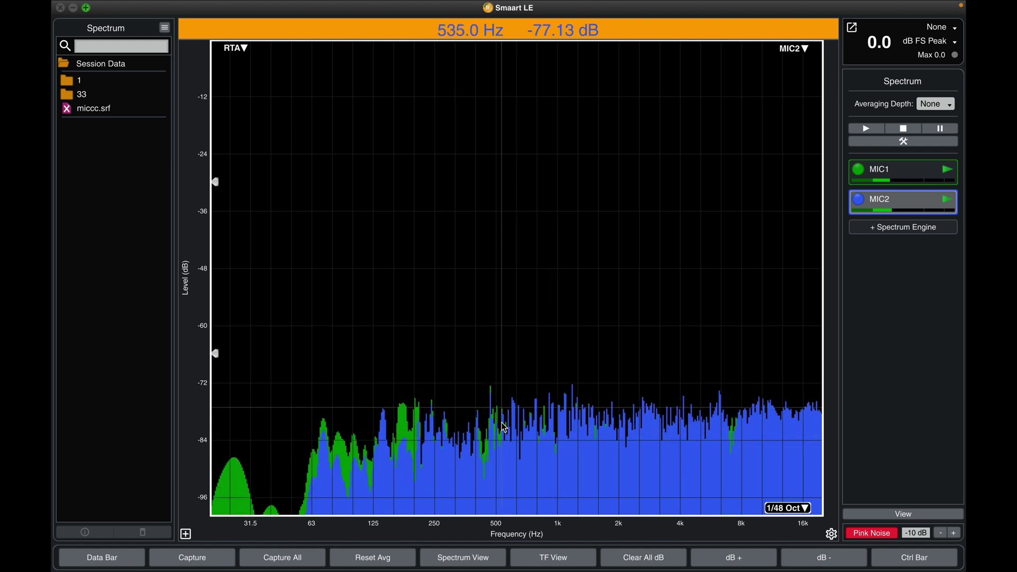
{"action": "key", "text": "n"}
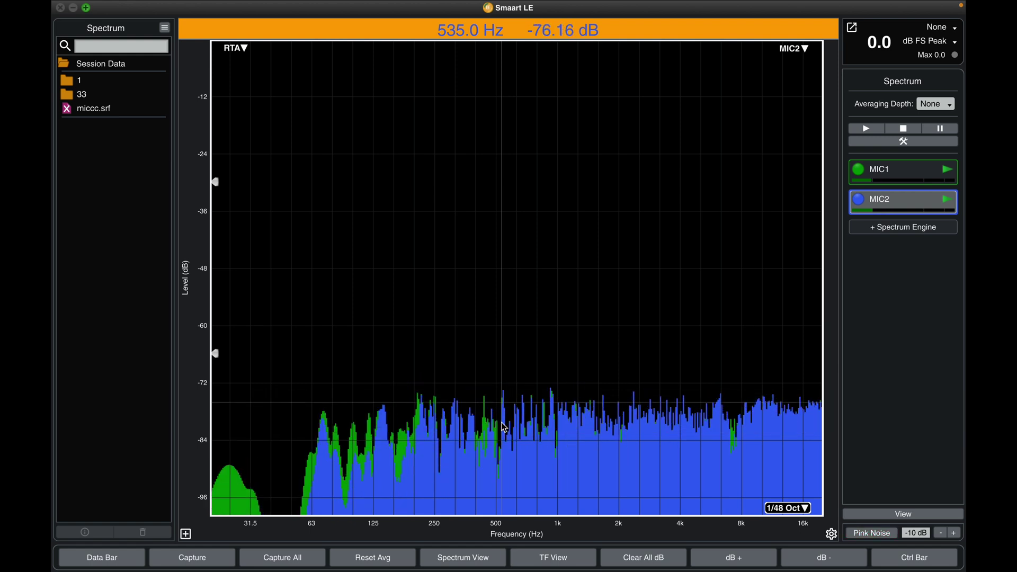
In the transfer function view, create a TF1 measurement using MIC1 as measurement channel and loopback MONITOR L as reference.
{"action": "left_click", "coordinate": [549, 559]}
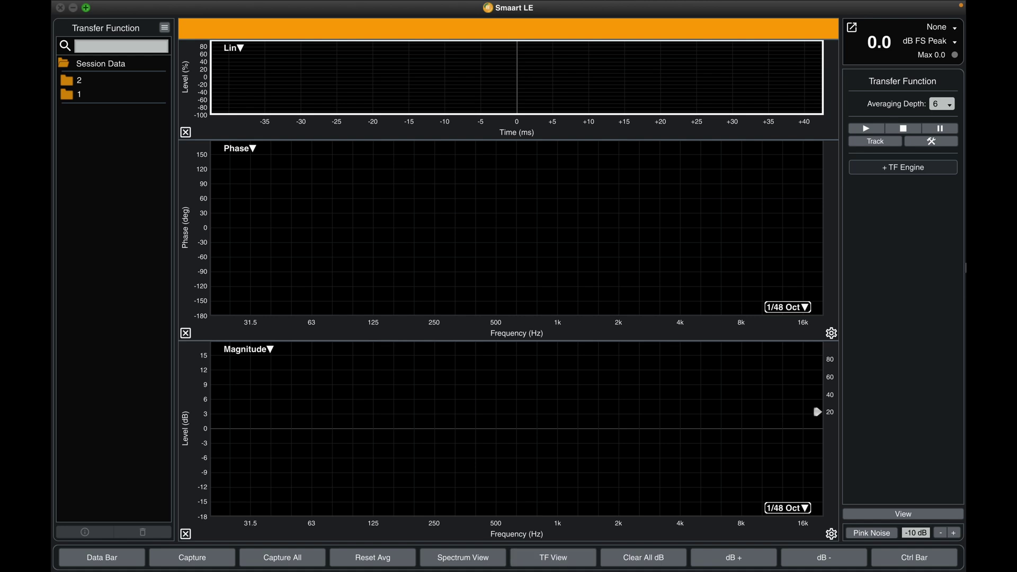
{"action": "left_click", "coordinate": [918, 171]}
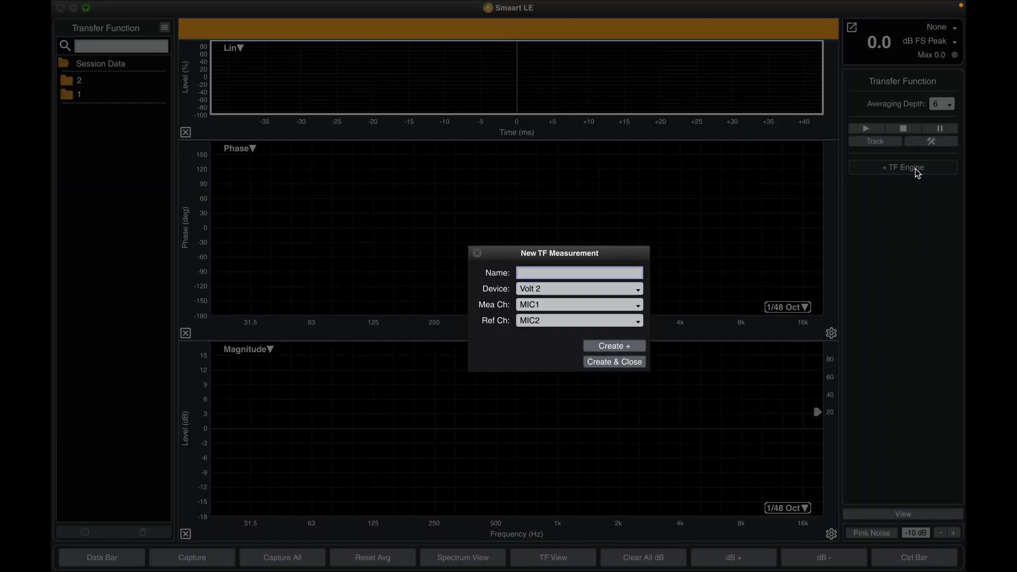
{"action": "type", "text": "TF1"}
{"action": "left_click", "coordinate": [545, 323]}
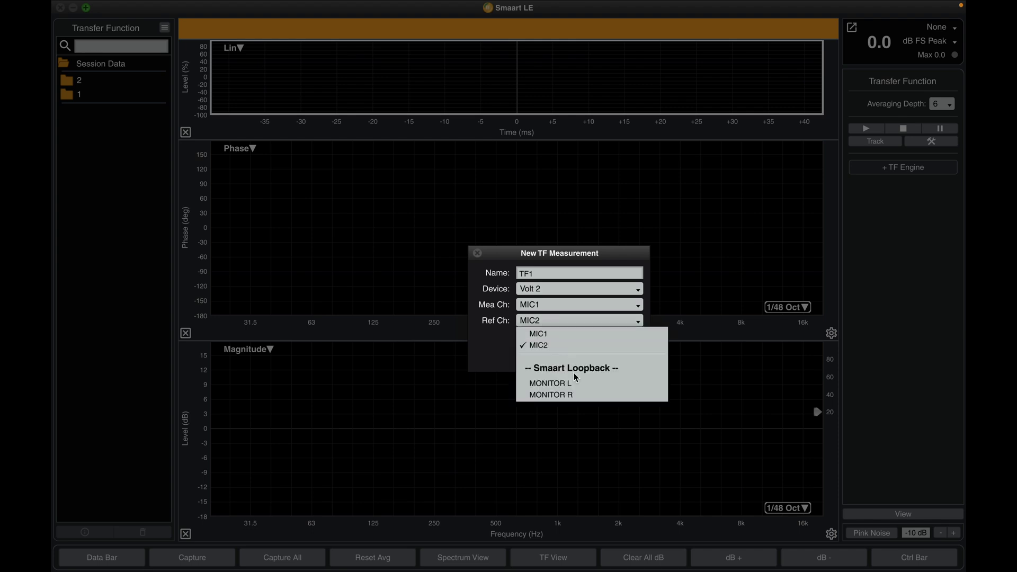
{"action": "left_click", "coordinate": [593, 384]}
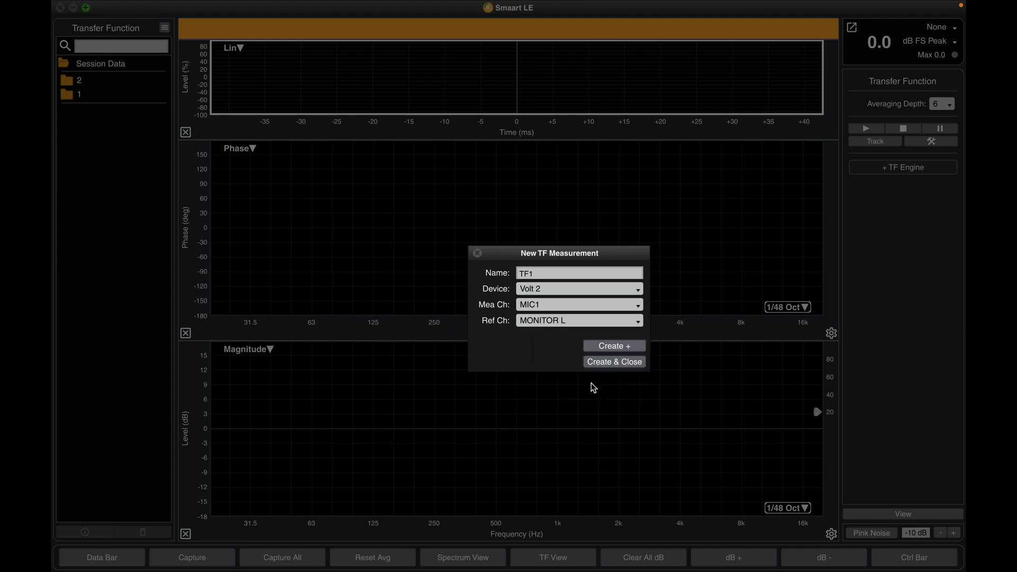
{"action": "left_click", "coordinate": [604, 347]}
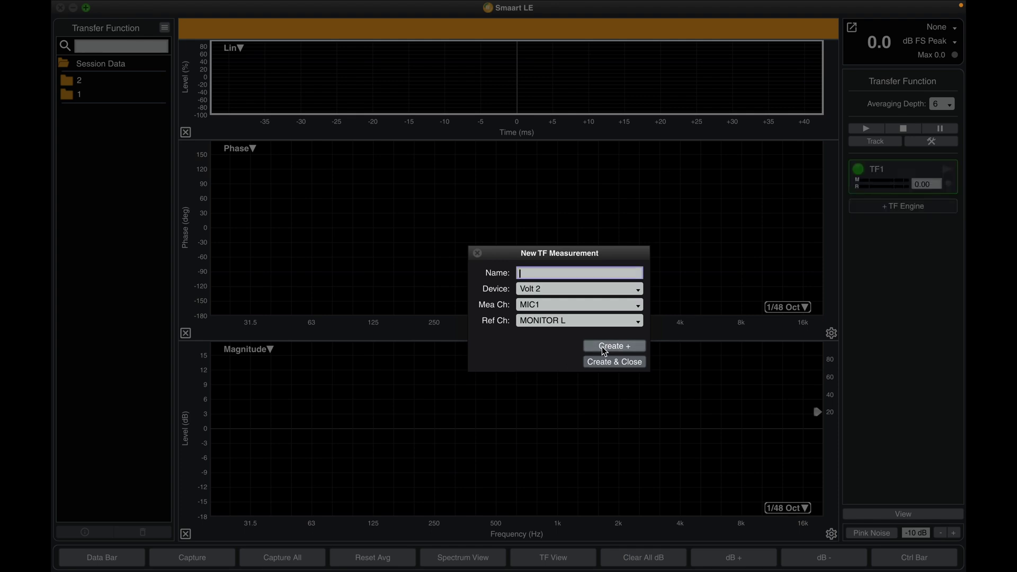
Create a second transfer function measurement named TF2 with MIC2 as measurement channel and MONITOR L as reference.
{"action": "type", "text": "TF2"}
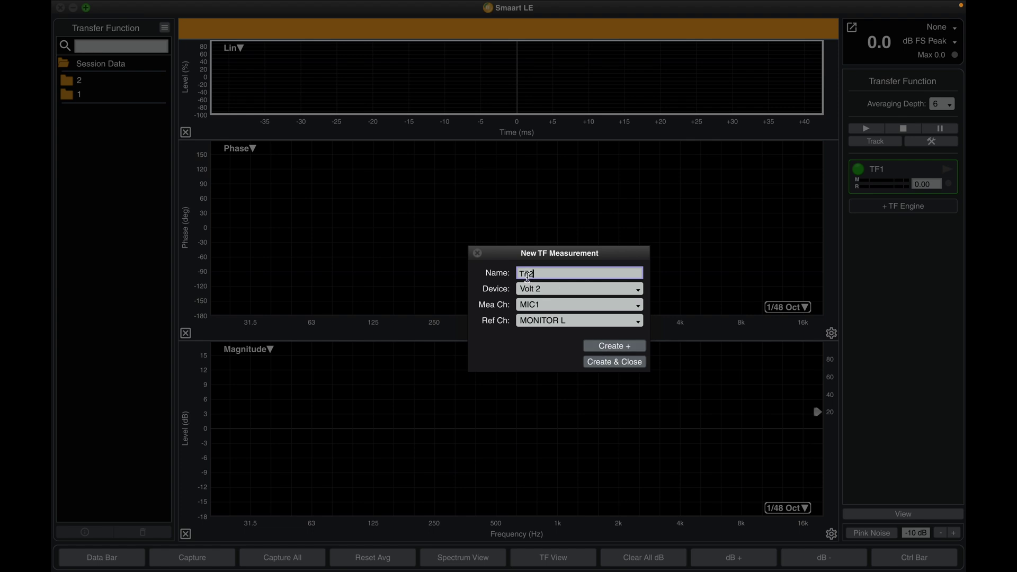
{"action": "left_click", "coordinate": [532, 306]}
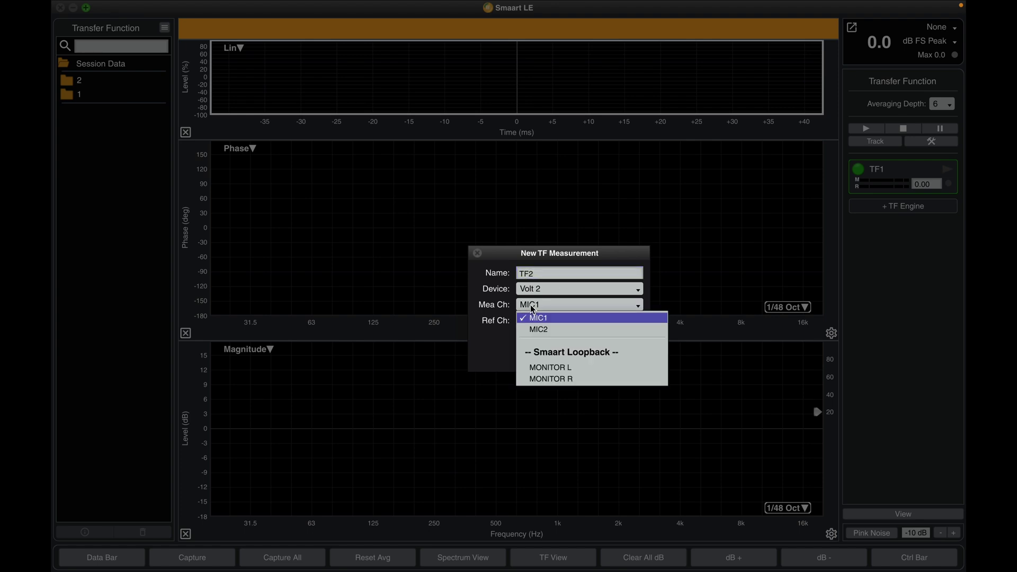
{"action": "left_click", "coordinate": [539, 330]}
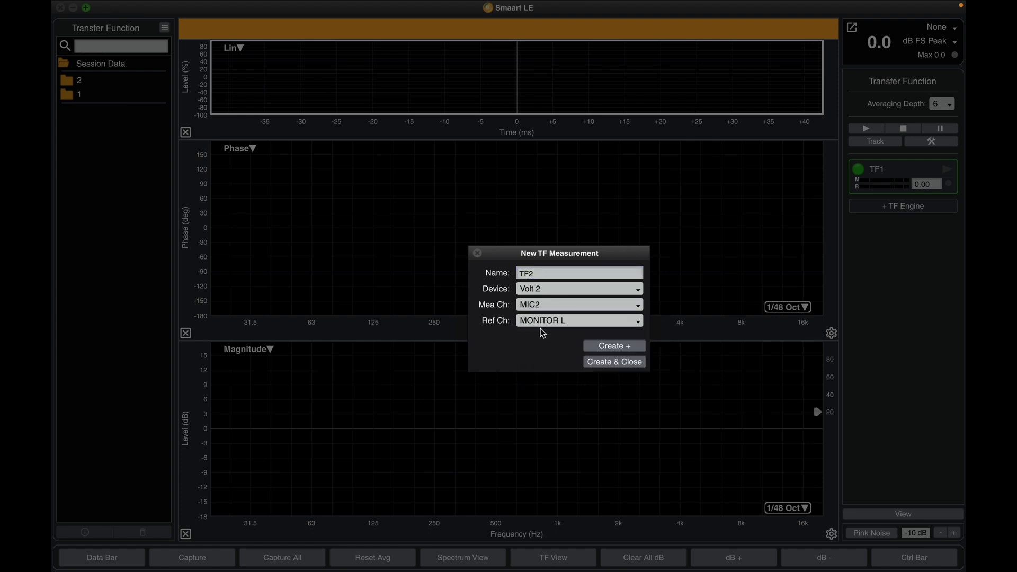
{"action": "left_click", "coordinate": [599, 364]}
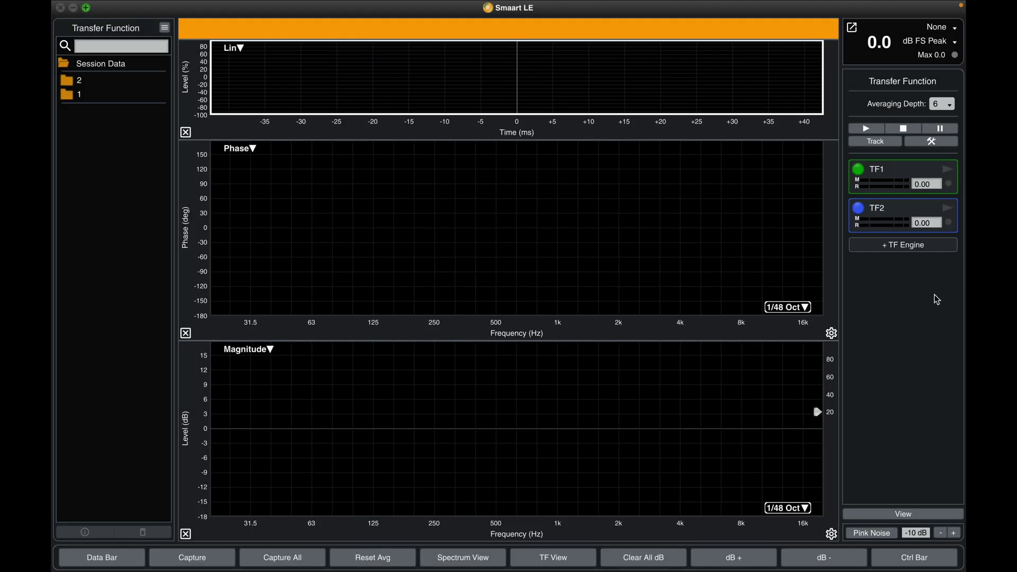
Start the TF1 measurement with pink noise playing, and hide the TF2 trace.
{"action": "key", "text": "g"}
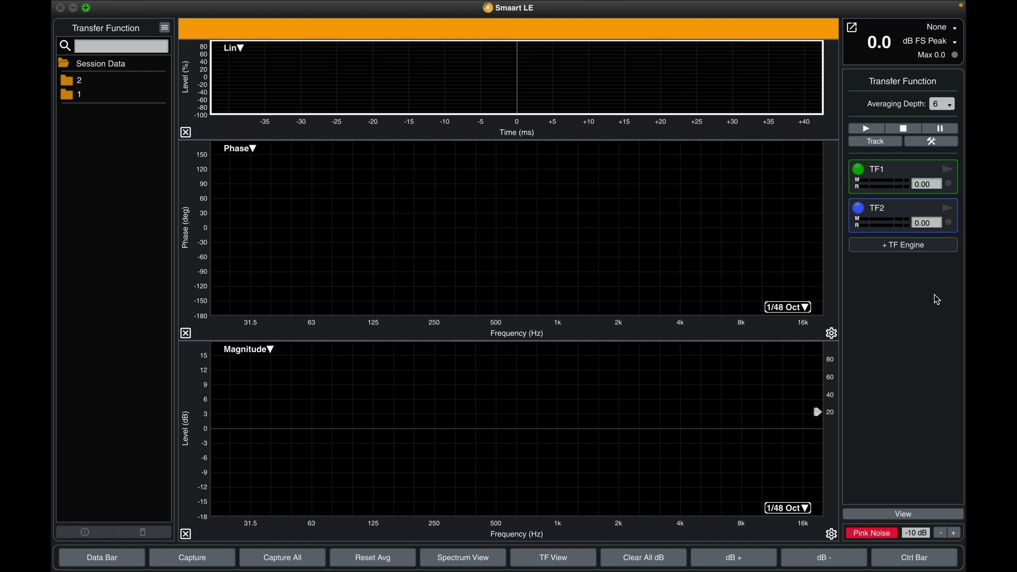
{"action": "left_click", "coordinate": [947, 169]}
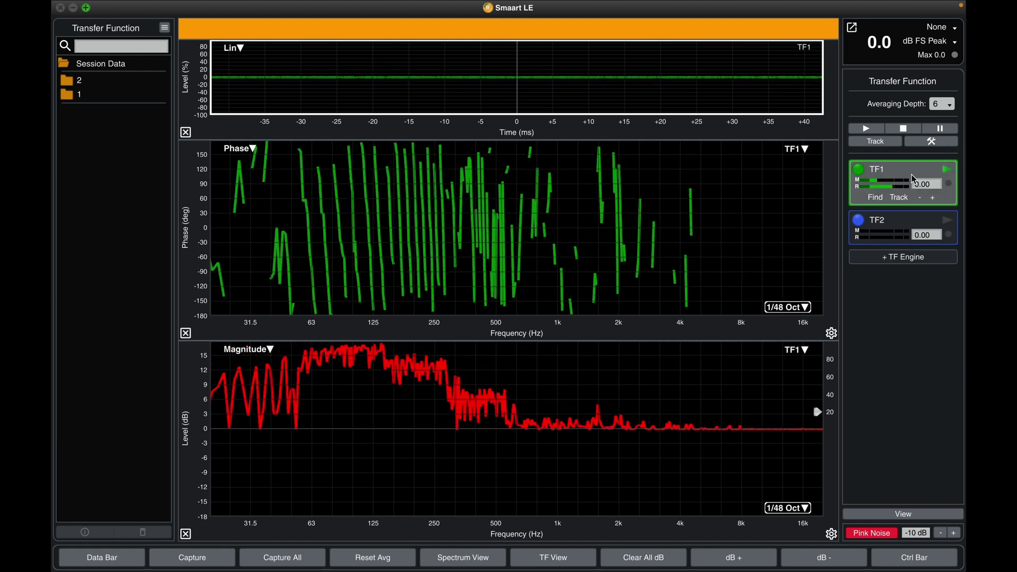
{"action": "left_click", "coordinate": [858, 220]}
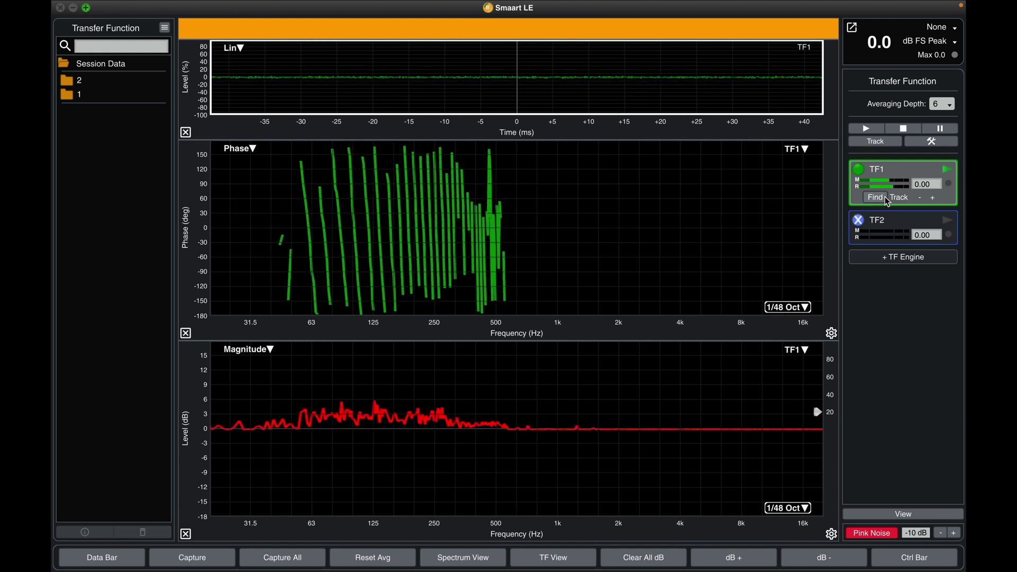
Find the delay for TF1, repeat the delay measurement once, and insert the measured delay.
{"action": "left_click", "coordinate": [885, 199]}
{"action": "left_click", "coordinate": [512, 340]}
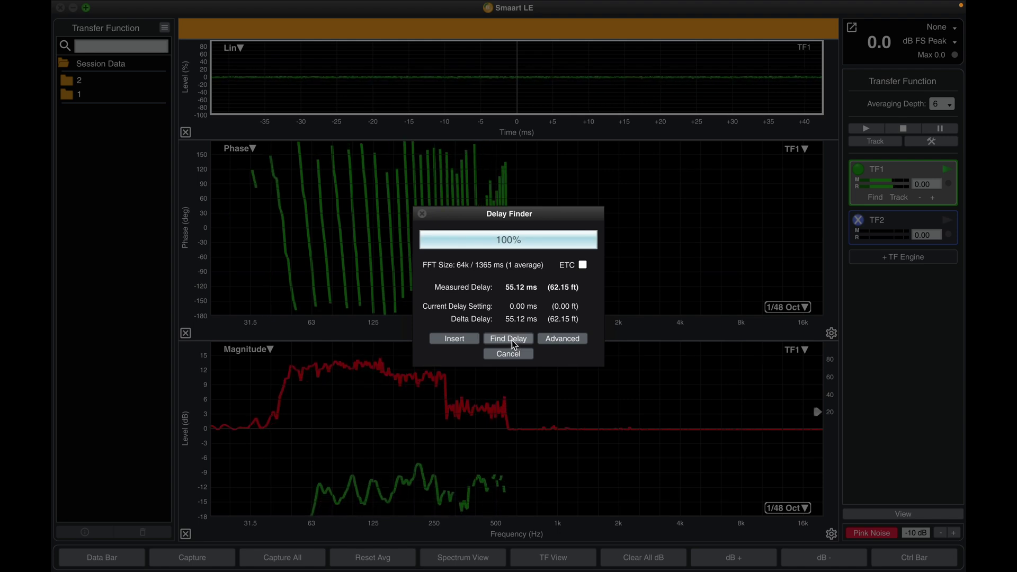
{"action": "left_click", "coordinate": [512, 340]}
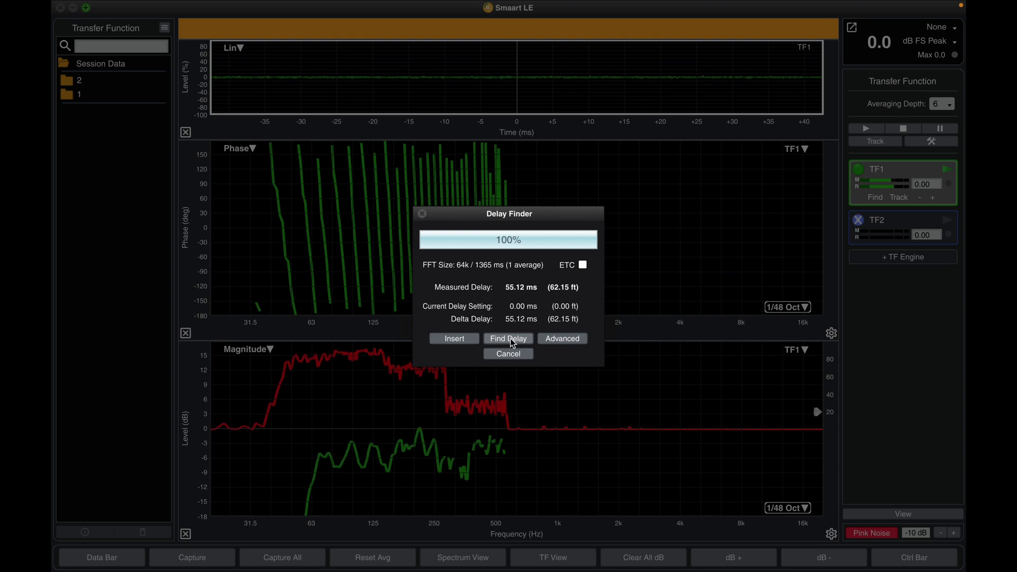
{"action": "left_click", "coordinate": [459, 340]}
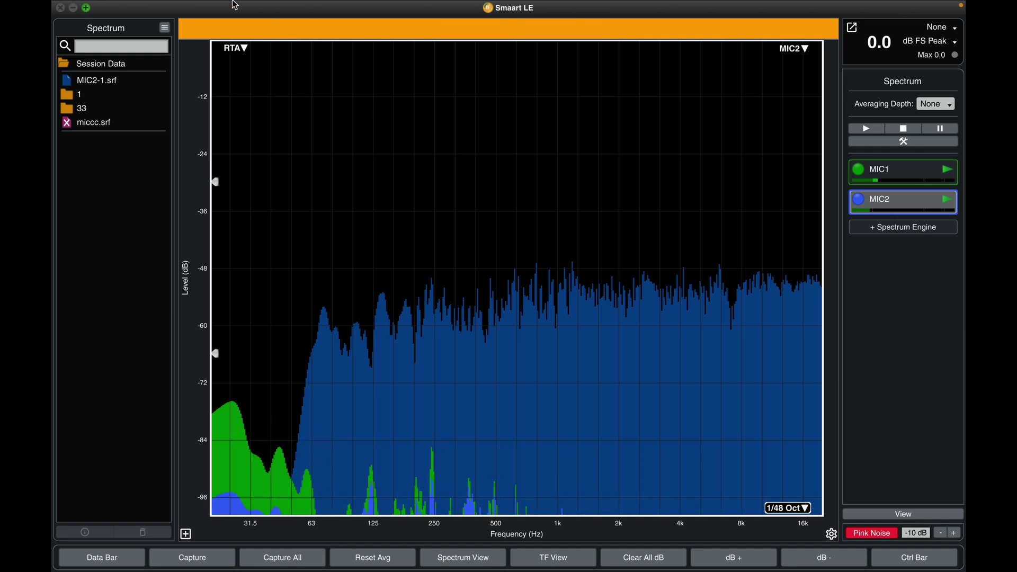
Enable the API server on port 26000 in the preferences and accept the change.
{"action": "left_click", "coordinate": [217, 7]}
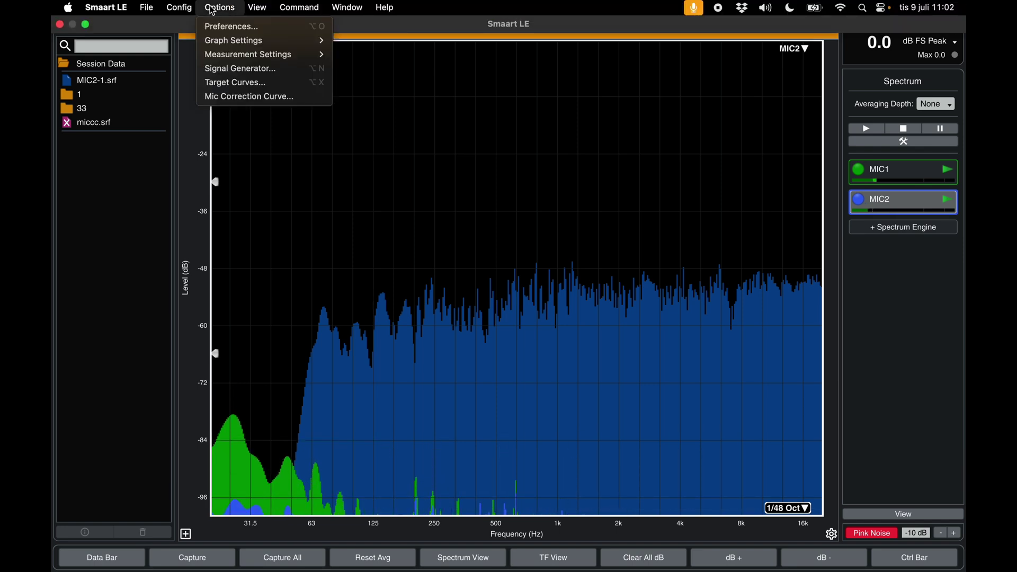
{"action": "left_click", "coordinate": [217, 27]}
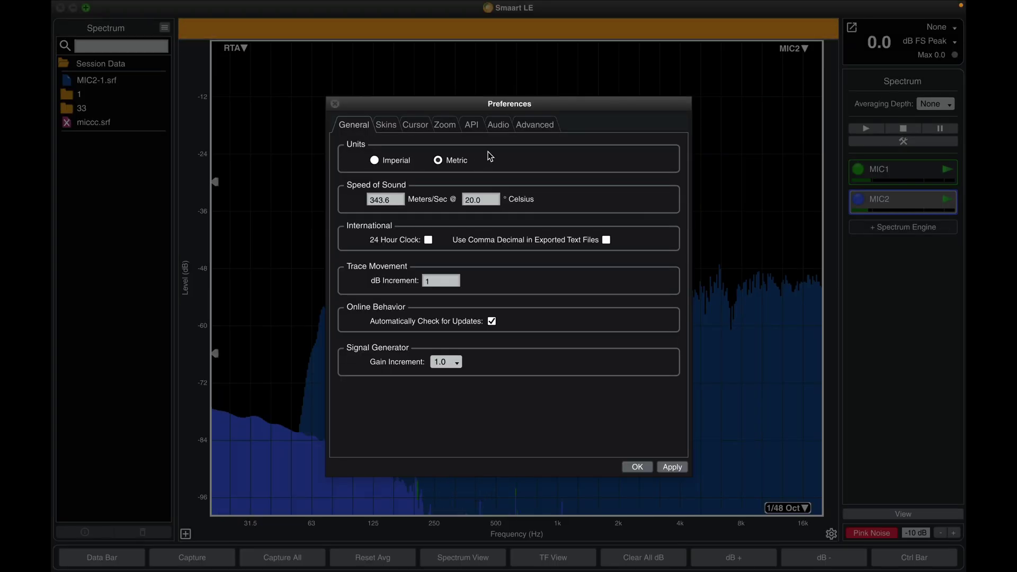
{"action": "left_click", "coordinate": [472, 127]}
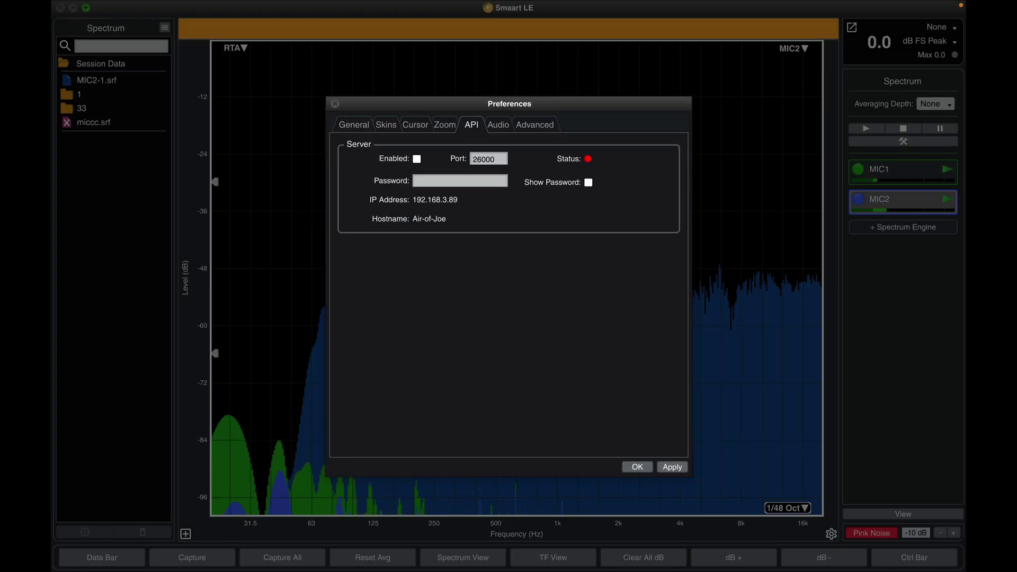
{"action": "left_click", "coordinate": [417, 159]}
{"action": "left_click", "coordinate": [418, 160]}
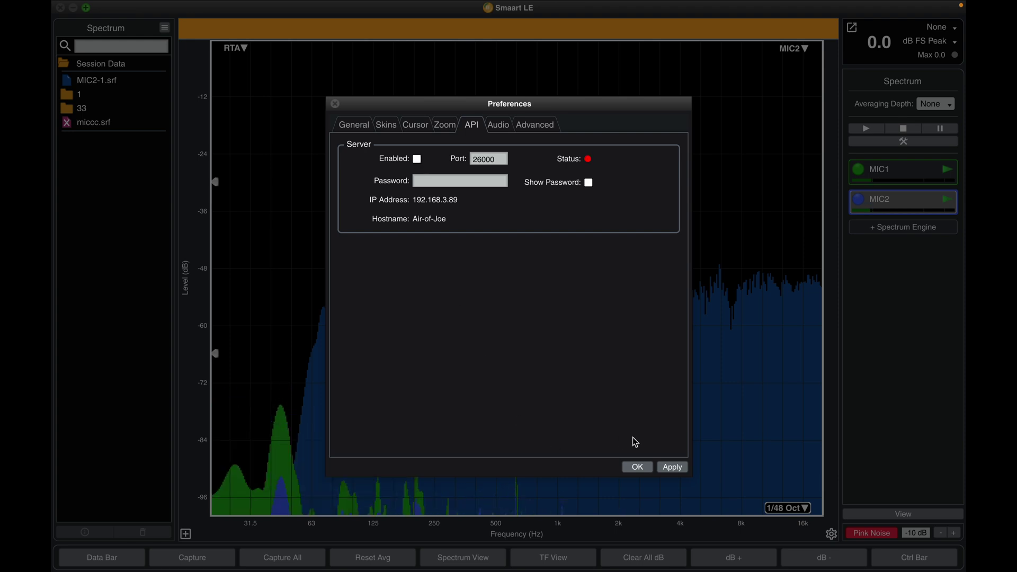
{"action": "left_click", "coordinate": [418, 159]}
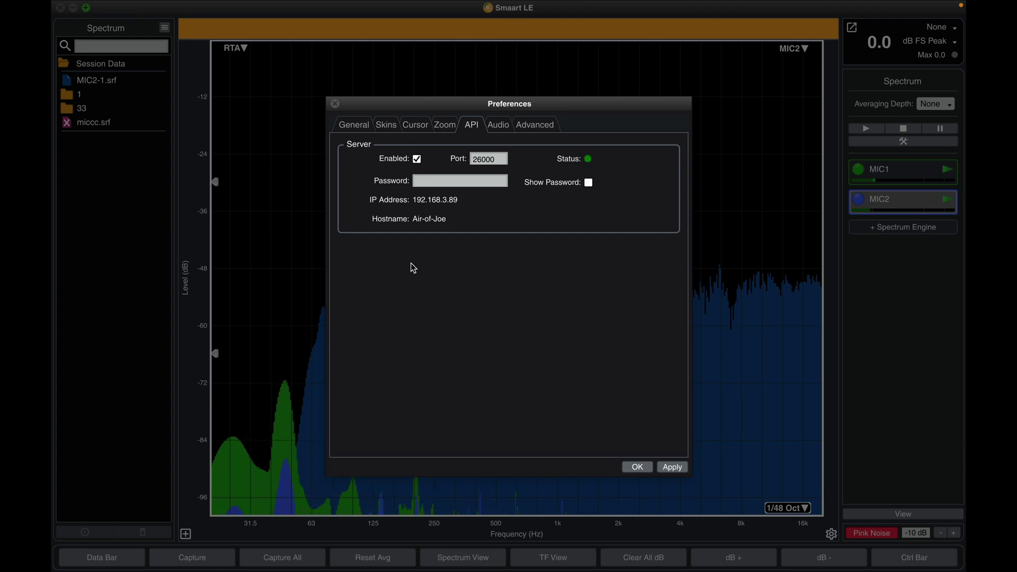
{"action": "left_click", "coordinate": [637, 466]}
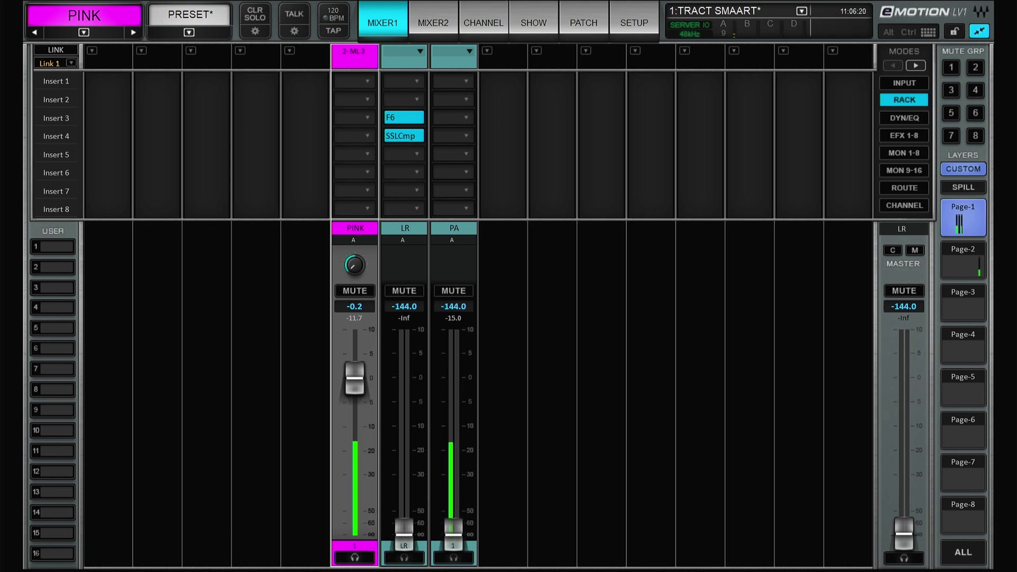
In eMotion LV1, insert the TRACT LinPhase plug-in into Insert 3 of the PA matrix rack.
{"action": "left_click", "coordinate": [448, 119]}
{"action": "mouse_move", "coordinate": [535, 133]}
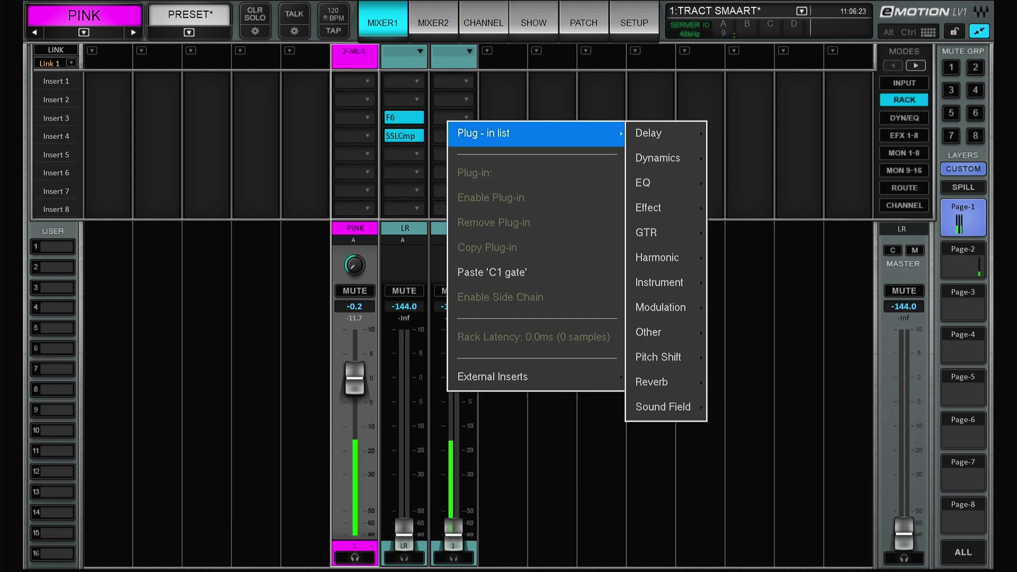
{"action": "mouse_move", "coordinate": [664, 182]}
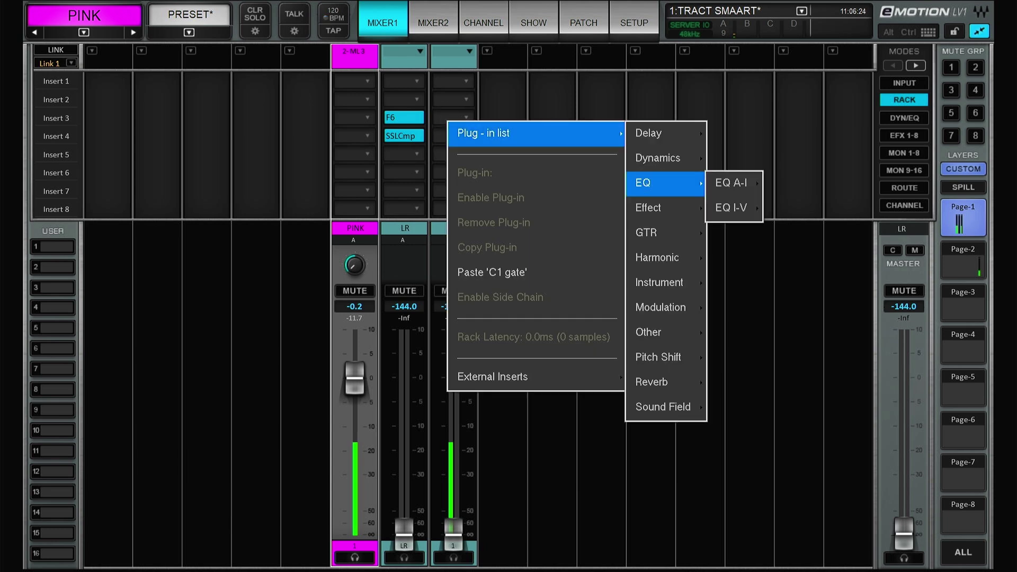
{"action": "mouse_move", "coordinate": [730, 207]}
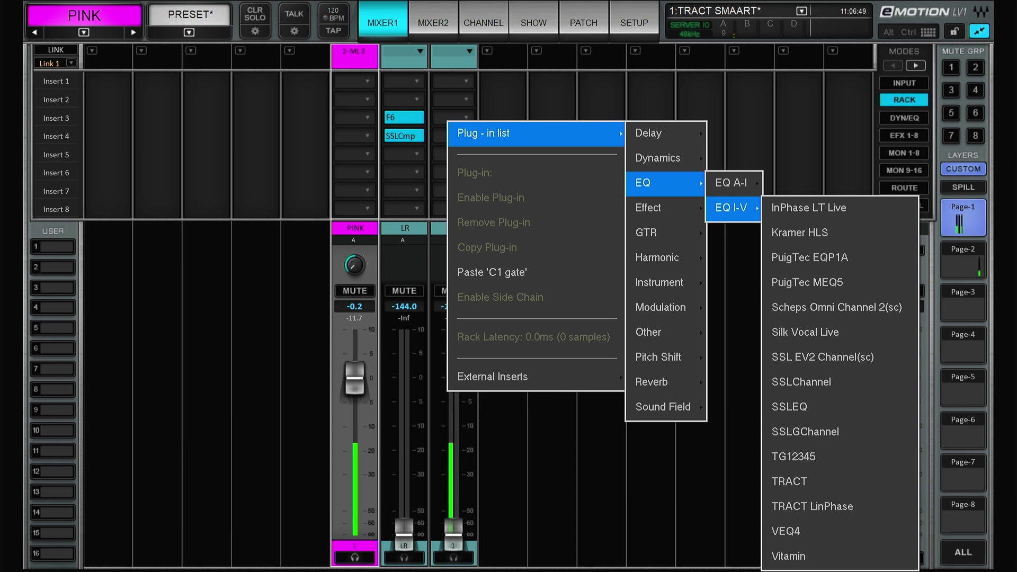
{"action": "left_click", "coordinate": [812, 505]}
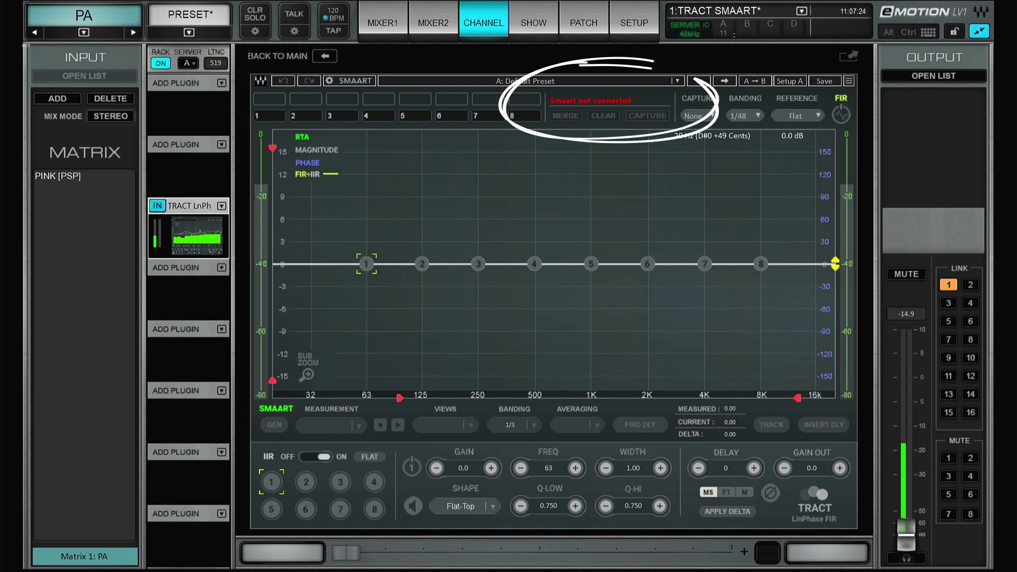
Scan the network for Smaart from the TRACT plug-in and connect to the Smaart LE instance on port 26000.
{"action": "left_click", "coordinate": [350, 81]}
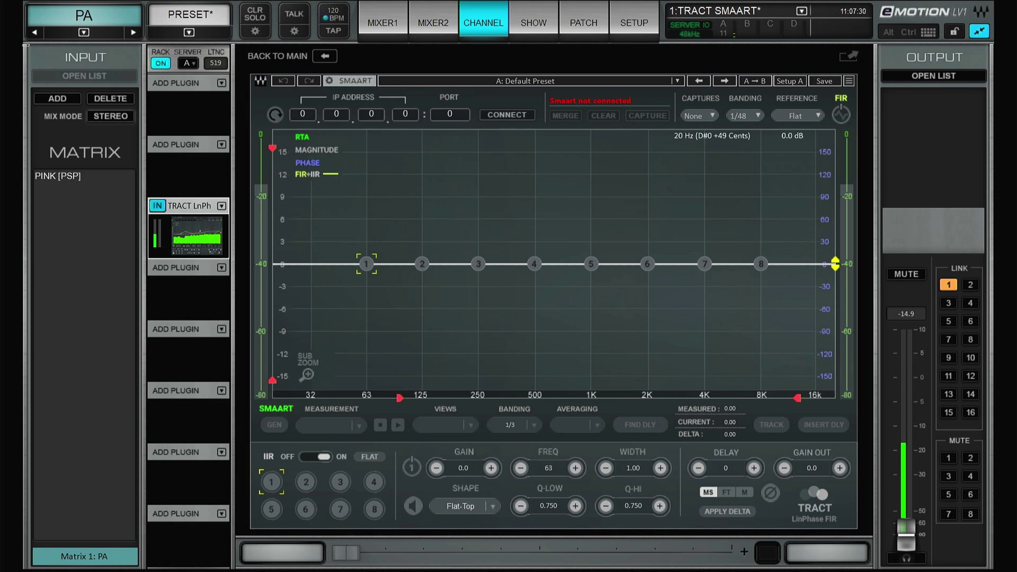
{"action": "left_click", "coordinate": [274, 115]}
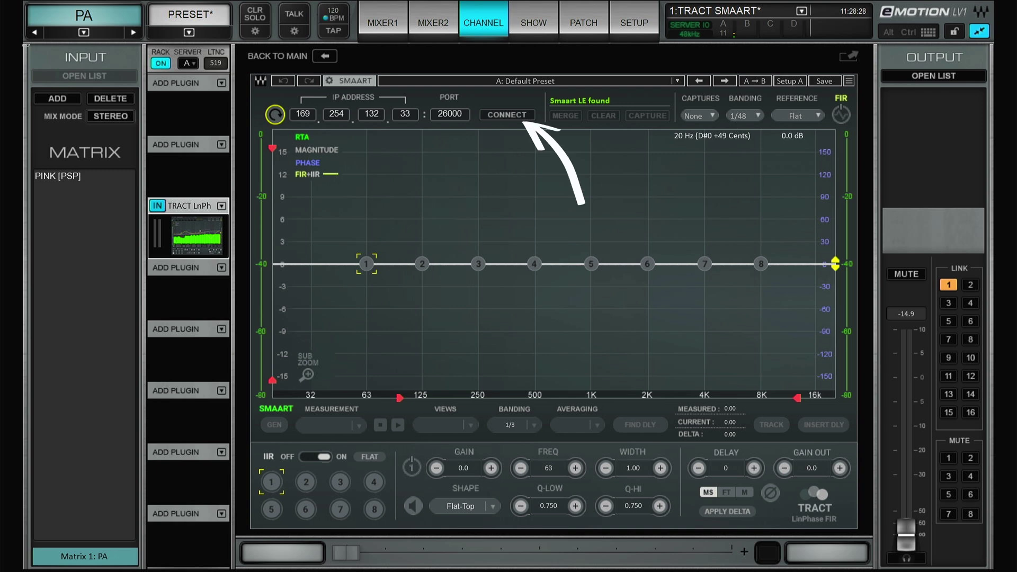
{"action": "left_click", "coordinate": [506, 115]}
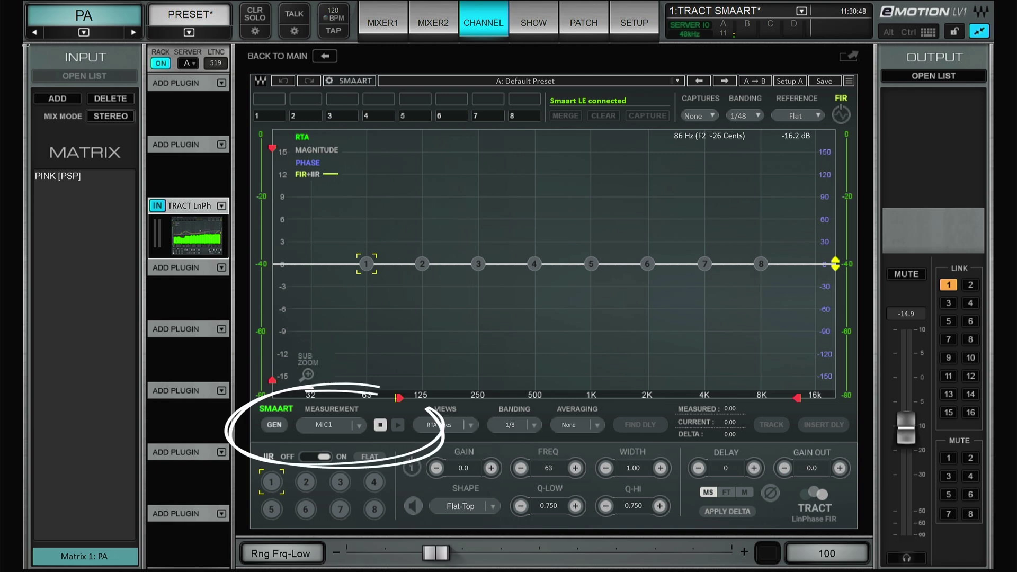
Select the MIC1 spectrum measurement, run the Smaart generator to capture its RTA curve into slot 1, and stop the generator.
{"action": "left_click", "coordinate": [346, 424]}
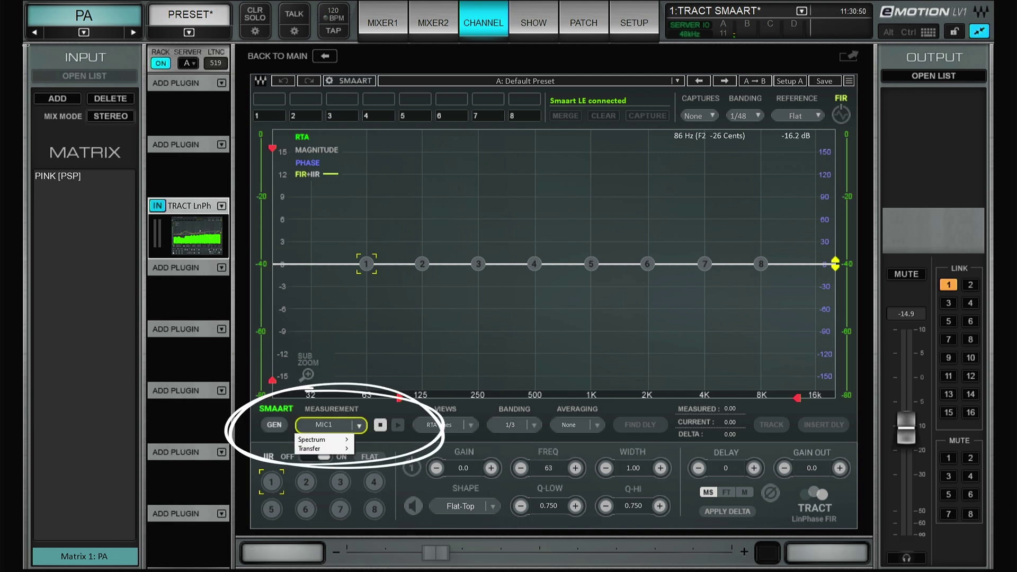
{"action": "mouse_move", "coordinate": [322, 439]}
{"action": "left_click", "coordinate": [365, 439]}
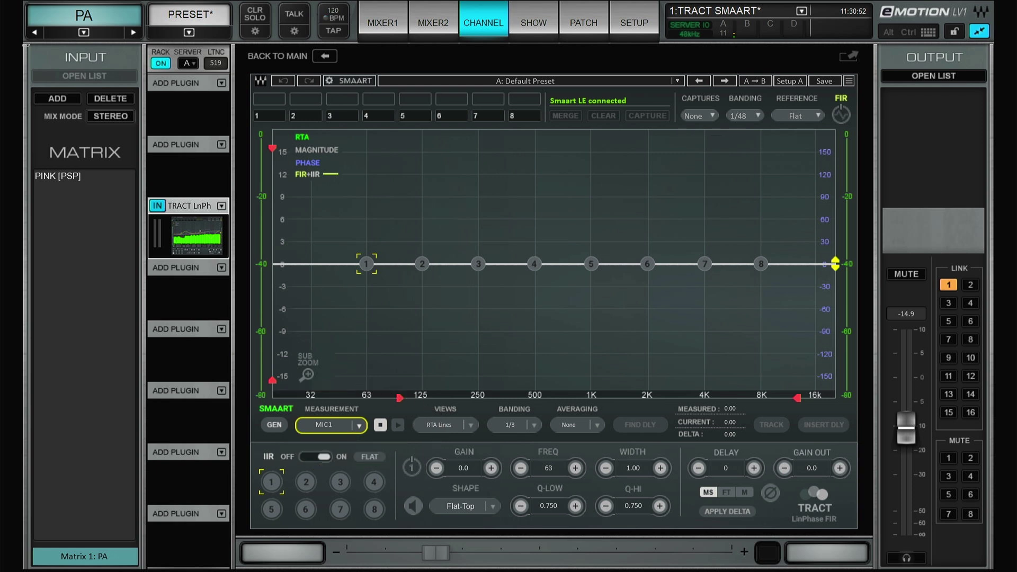
{"action": "left_click", "coordinate": [274, 424]}
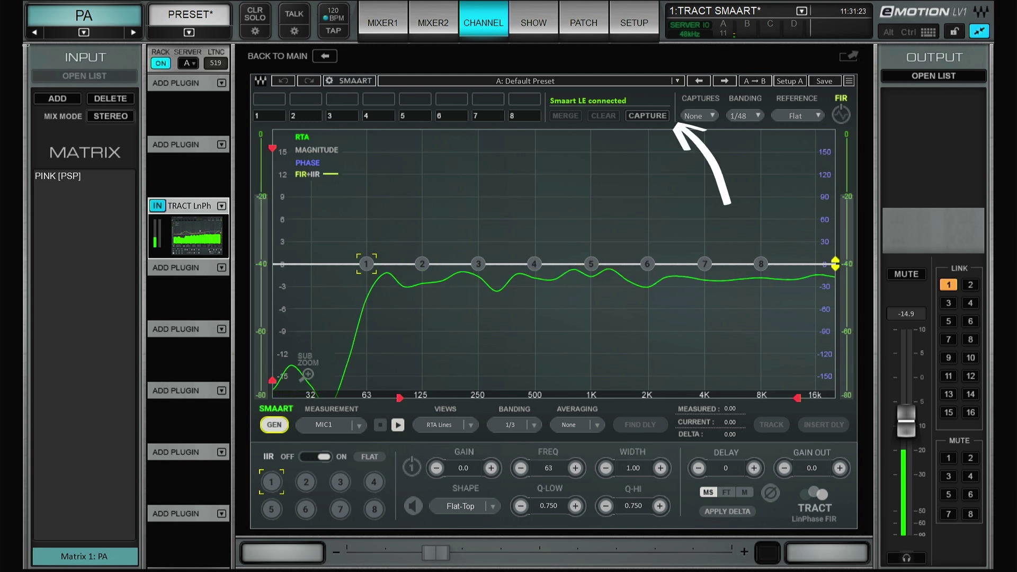
{"action": "left_click", "coordinate": [646, 116]}
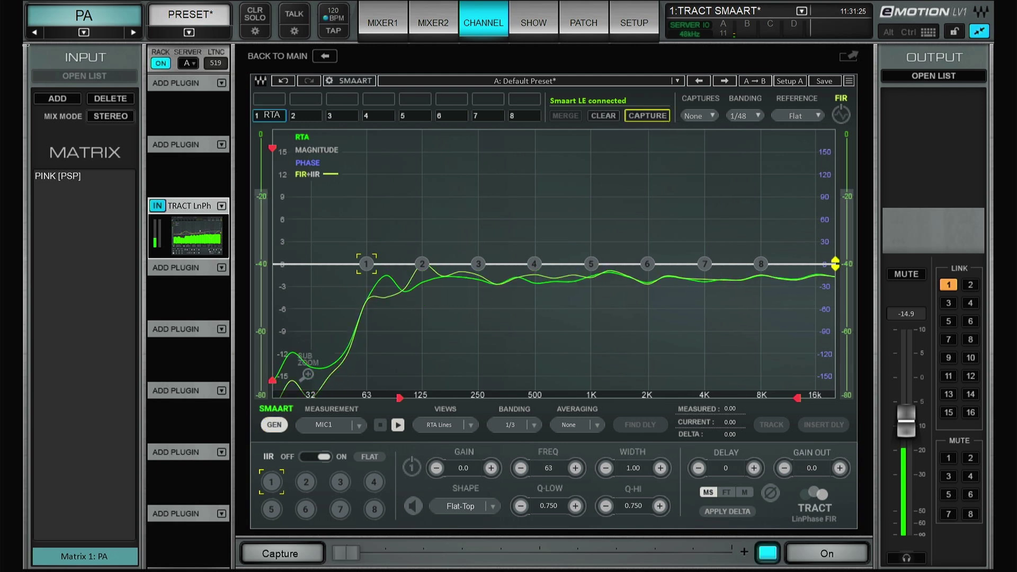
{"action": "left_click", "coordinate": [274, 424]}
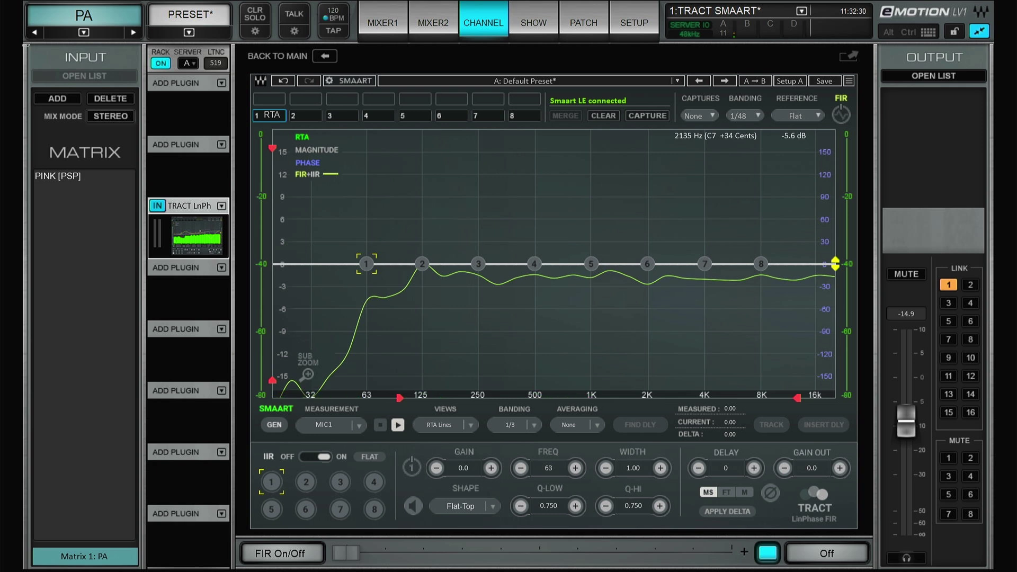
Select capture 1 as the FIR correction source and switch the FIR correction on and off again.
{"action": "left_click", "coordinate": [707, 116]}
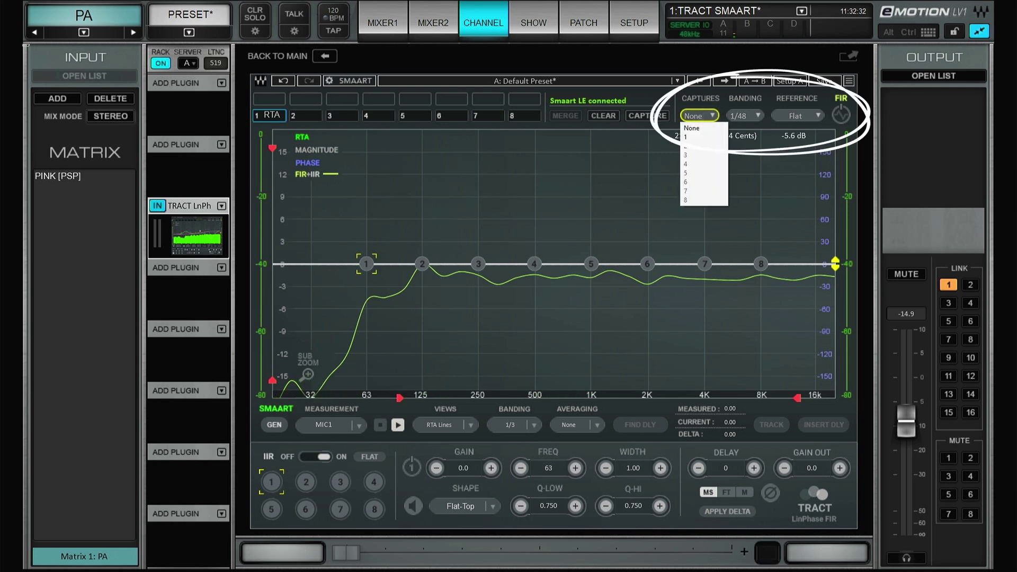
{"action": "left_click", "coordinate": [703, 138]}
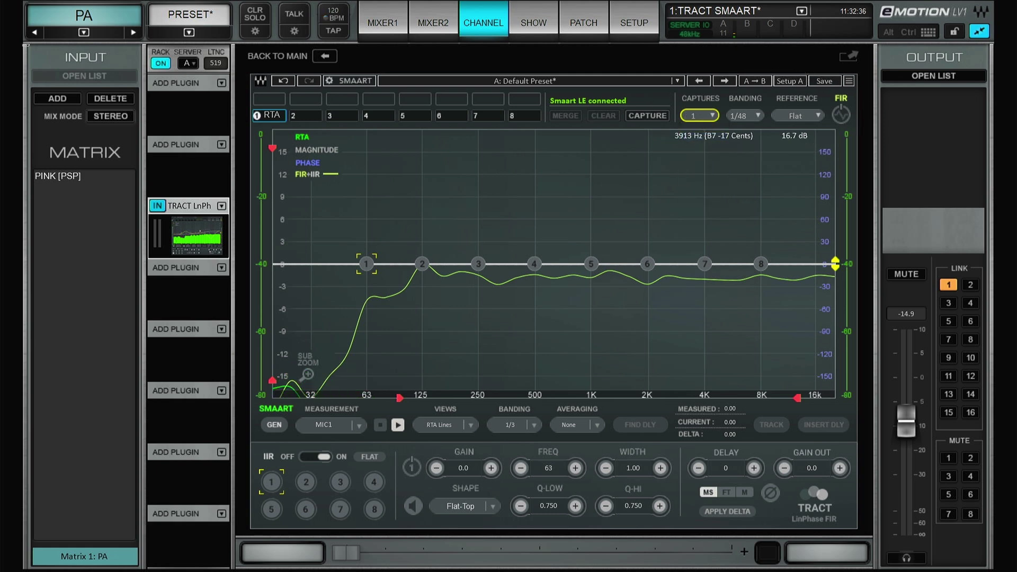
{"action": "left_click", "coordinate": [840, 115]}
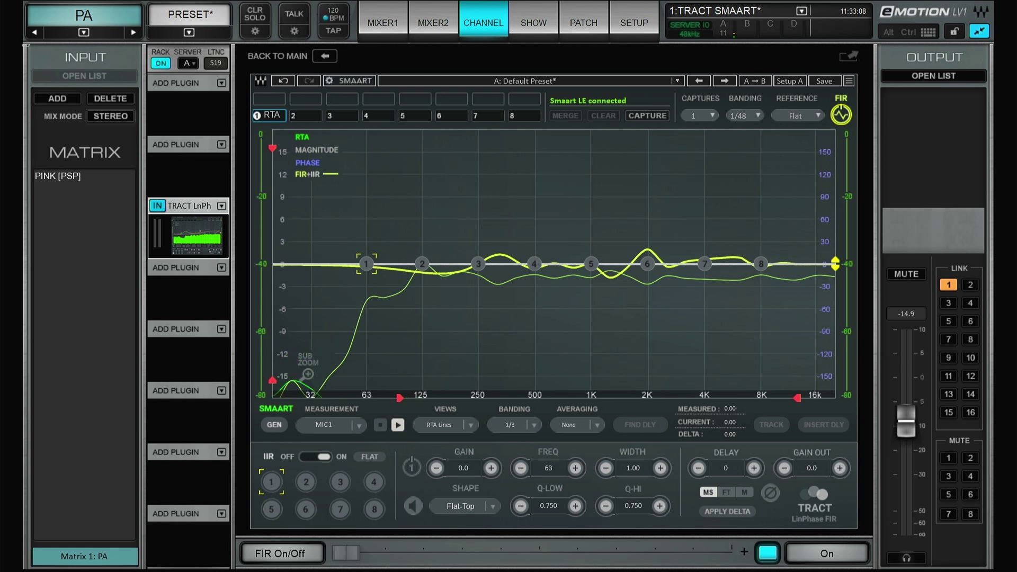
{"action": "key", "text": "F1"}
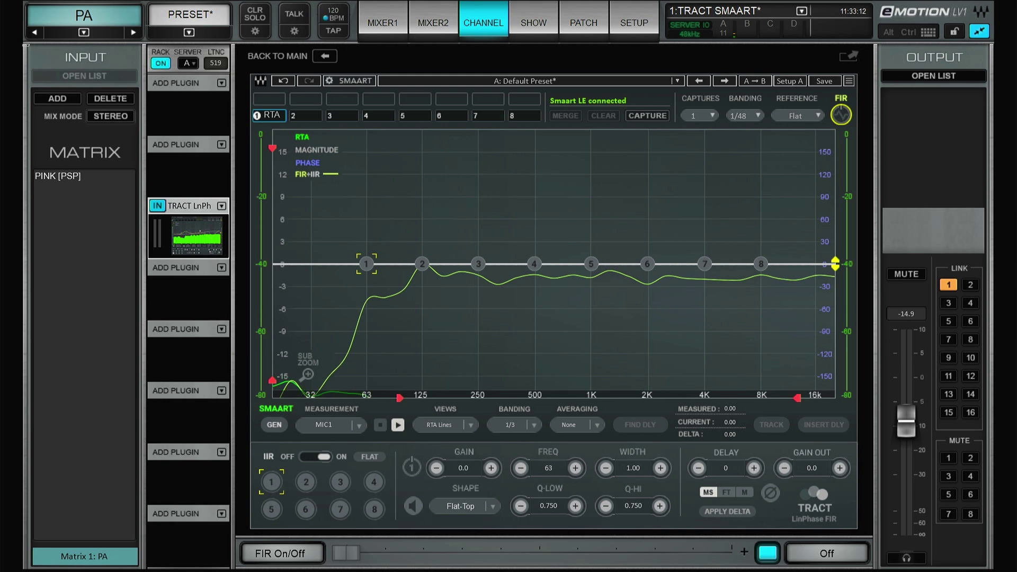
Select the MIC22 spectrum measurement, run the generator to capture its RTA curve into slot 2, and stop the generator.
{"action": "left_click", "coordinate": [330, 425]}
{"action": "mouse_move", "coordinate": [318, 440]}
{"action": "left_click", "coordinate": [376, 448]}
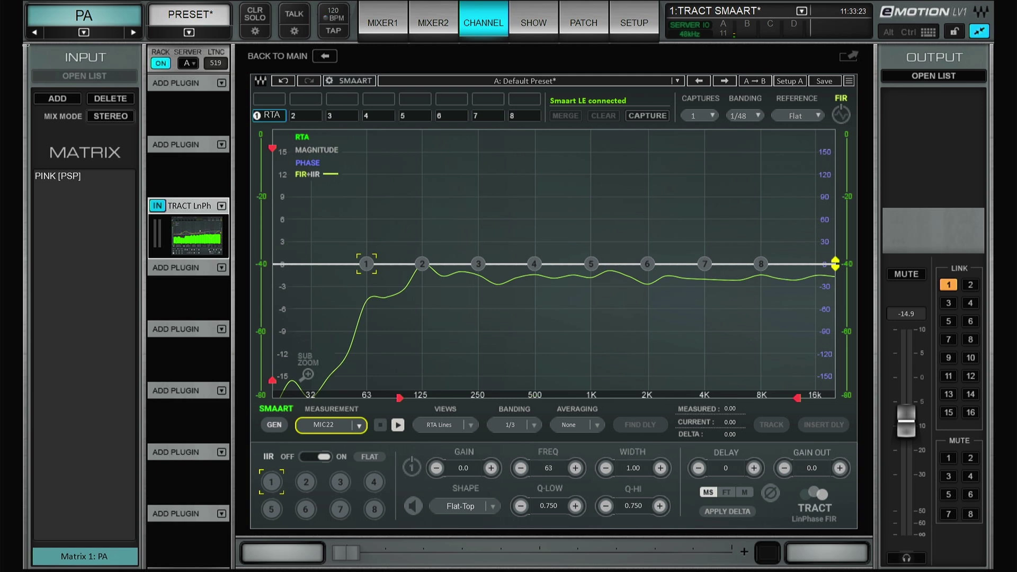
{"action": "left_click", "coordinate": [274, 425]}
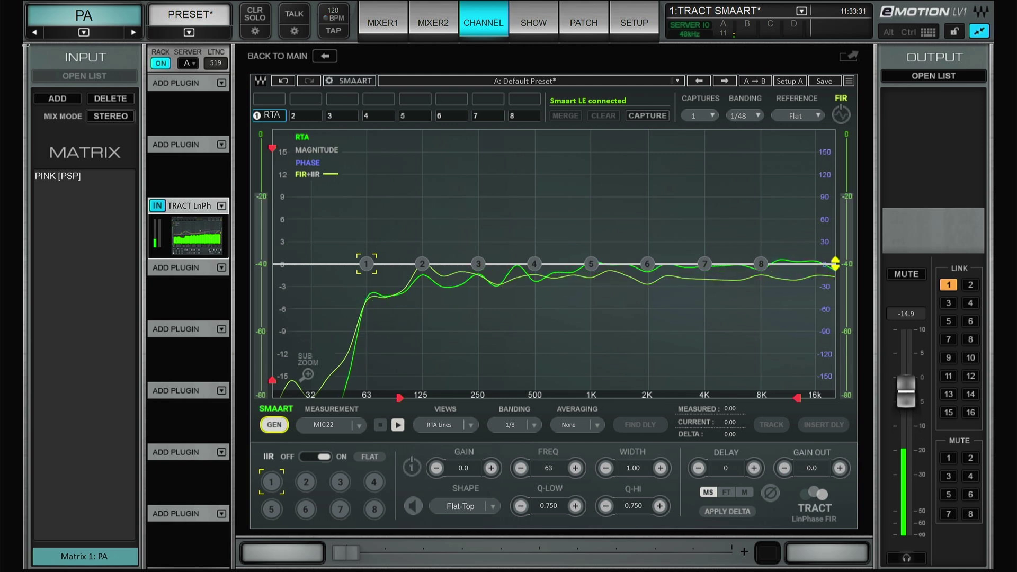
{"action": "left_click", "coordinate": [647, 116]}
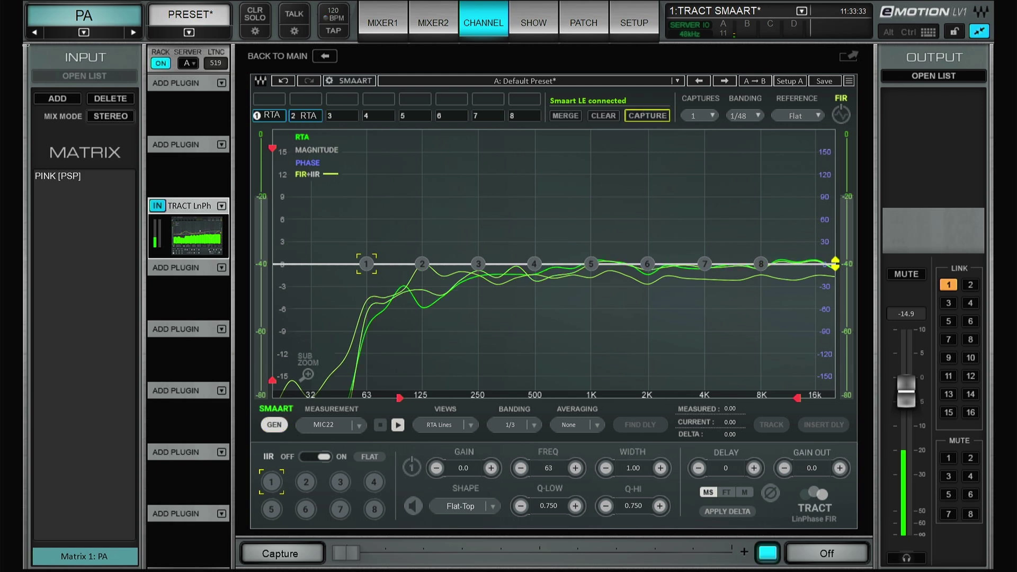
{"action": "left_click", "coordinate": [274, 424]}
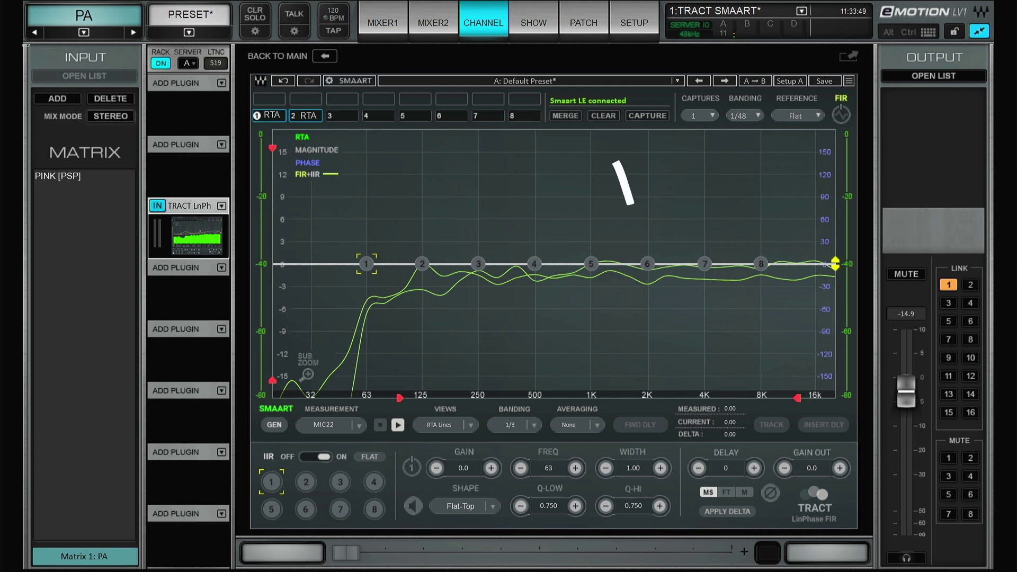
Merge both RTA captures into slot 3 and switch on FIR correction based on capture 3, with the merged trace hidden.
{"action": "left_click", "coordinate": [565, 115]}
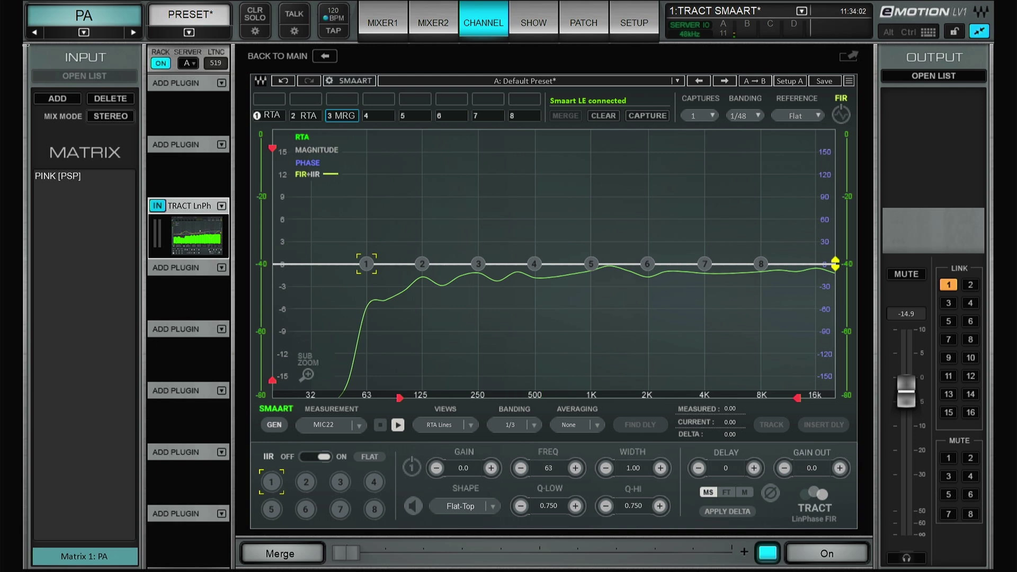
{"action": "left_click", "coordinate": [699, 115]}
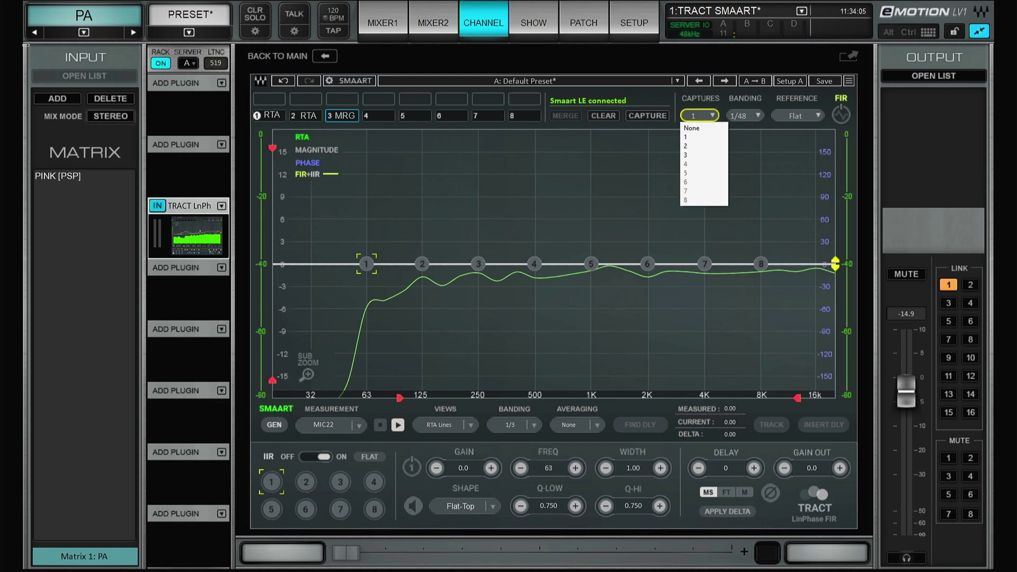
{"action": "left_click", "coordinate": [698, 154]}
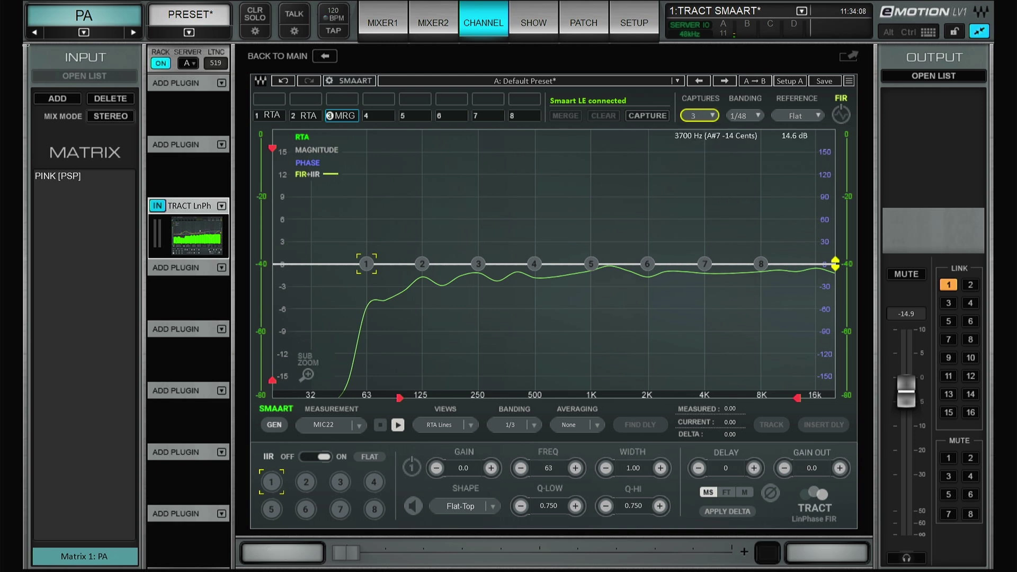
{"action": "left_click", "coordinate": [841, 114]}
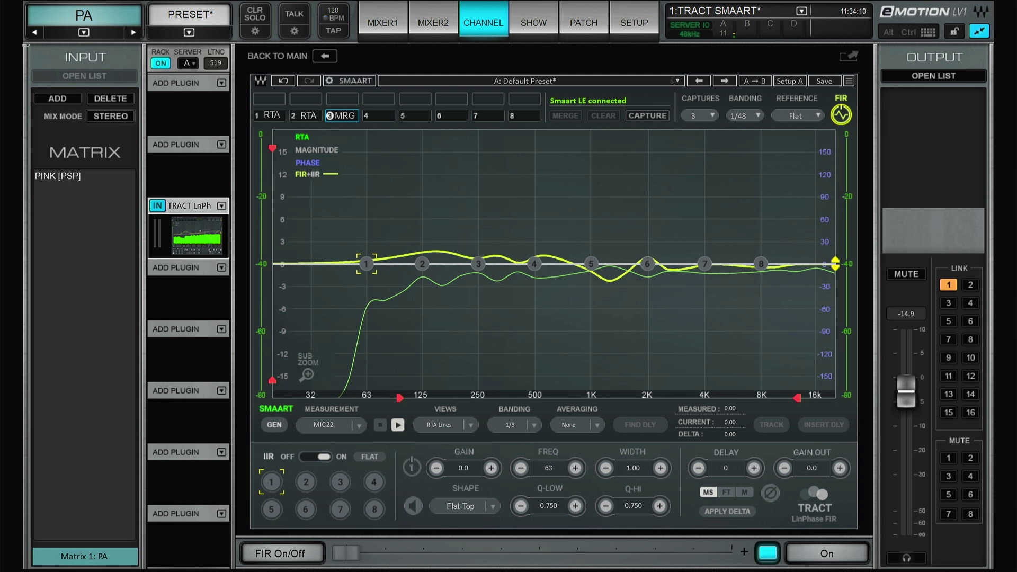
{"action": "left_click", "coordinate": [342, 116]}
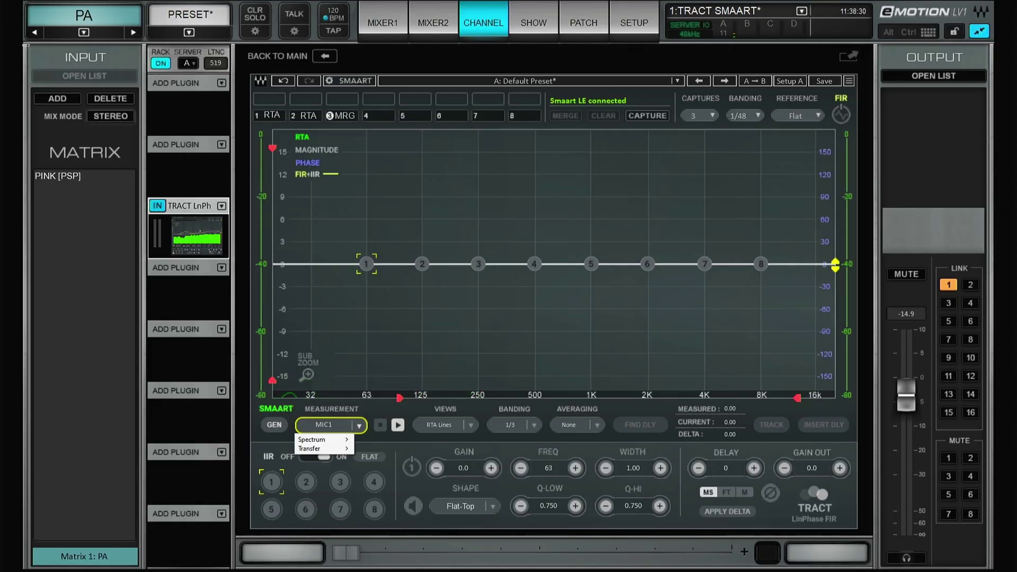
Capture the TF1 transfer measurement's magnitude and phase into slot 4 with the generator running, and select capture 4 as the FIR source.
{"action": "mouse_move", "coordinate": [322, 449]}
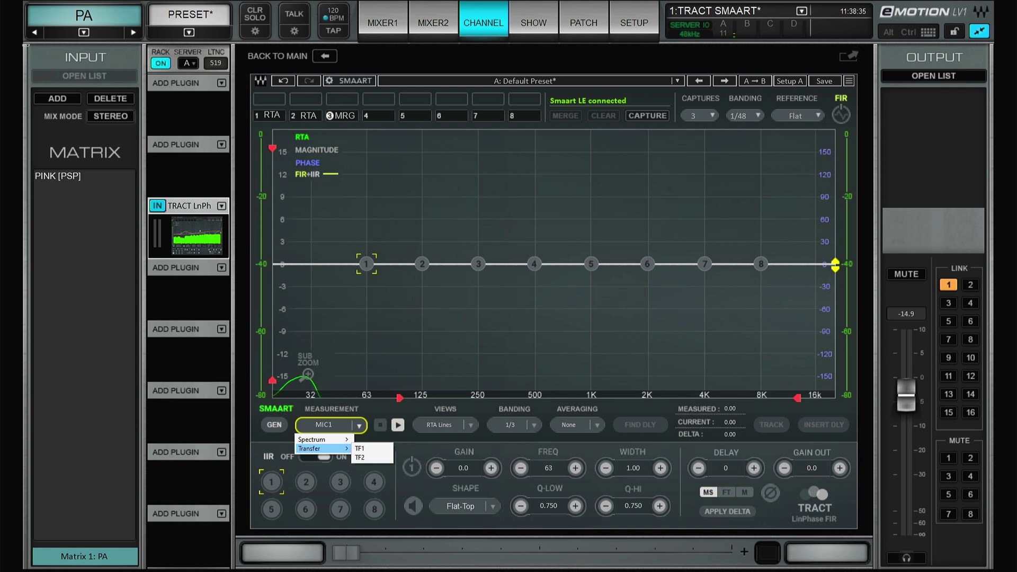
{"action": "left_click", "coordinate": [360, 448]}
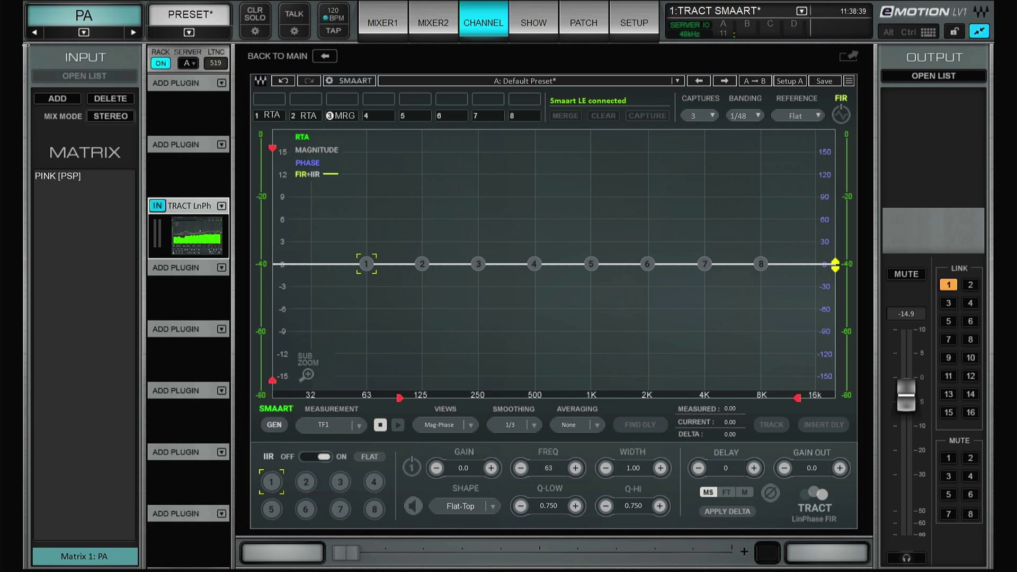
{"action": "left_click", "coordinate": [274, 424]}
{"action": "left_click", "coordinate": [397, 424]}
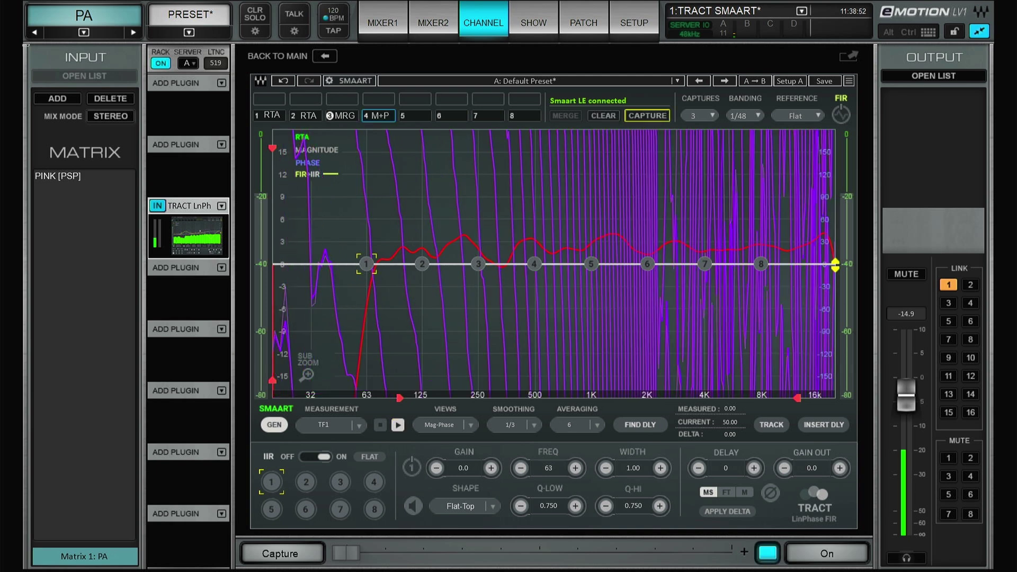
{"action": "left_click", "coordinate": [274, 424]}
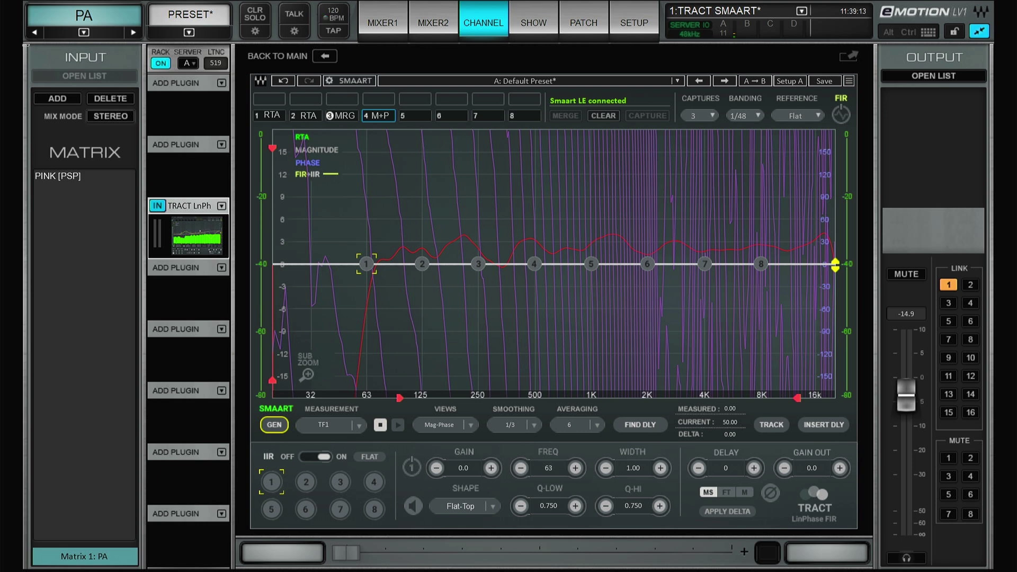
{"action": "left_click", "coordinate": [699, 115]}
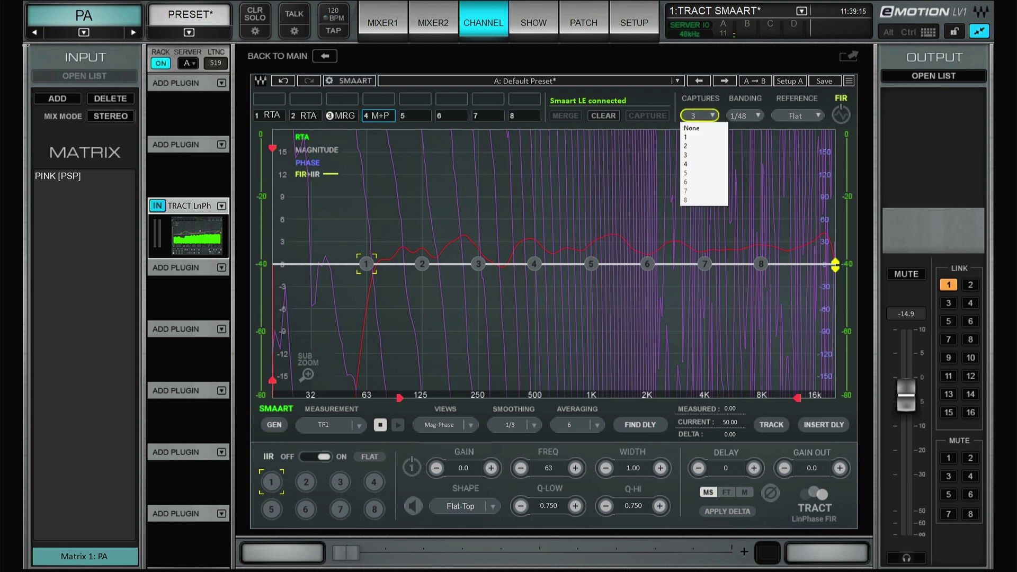
{"action": "left_click", "coordinate": [688, 165]}
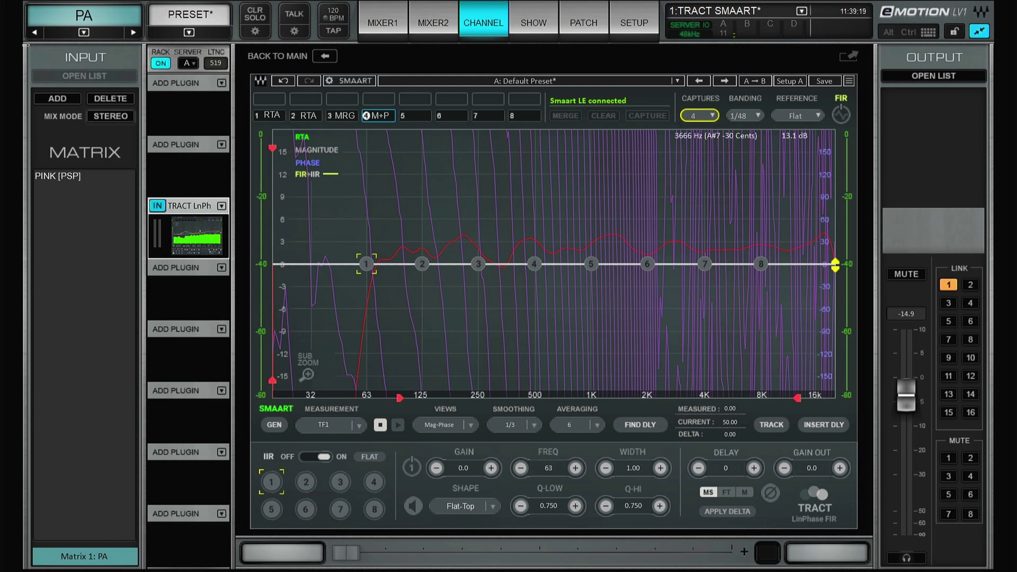
Switch on the FIR correction based on capture 4 and hide that capture's traces.
{"action": "left_click", "coordinate": [840, 114]}
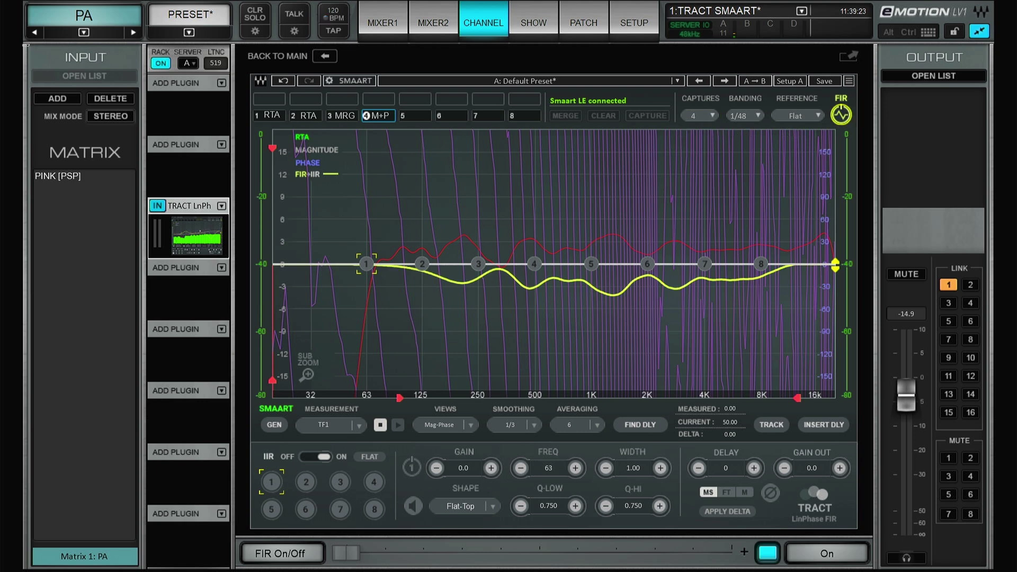
{"action": "left_click", "coordinate": [378, 116]}
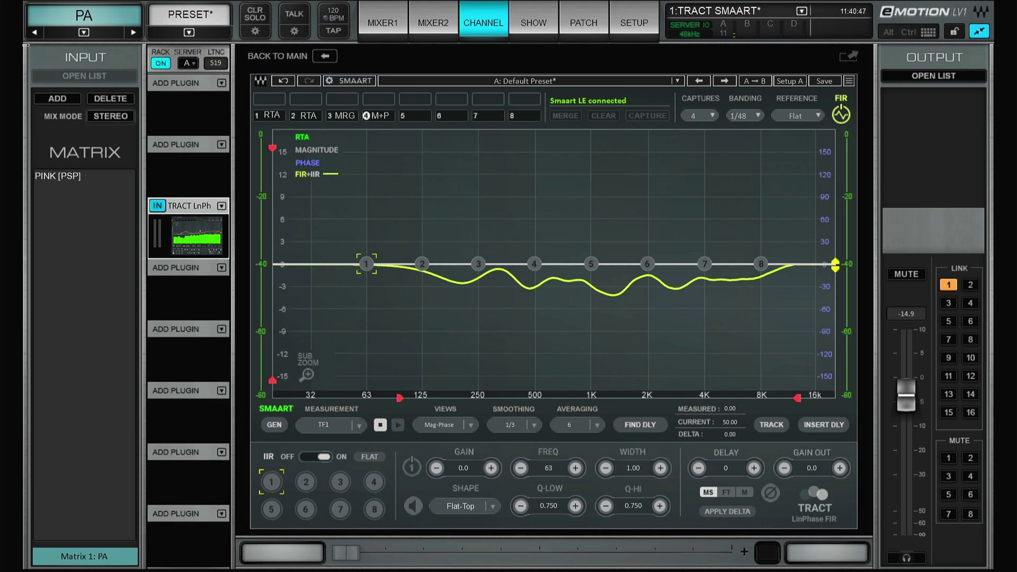
{"action": "left_click", "coordinate": [331, 425]}
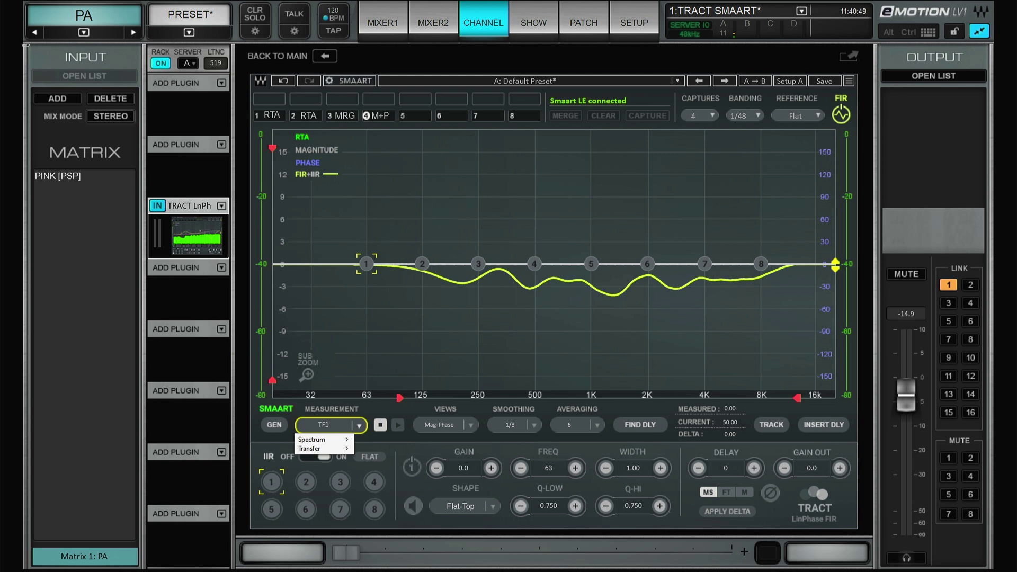
{"action": "mouse_move", "coordinate": [322, 439]}
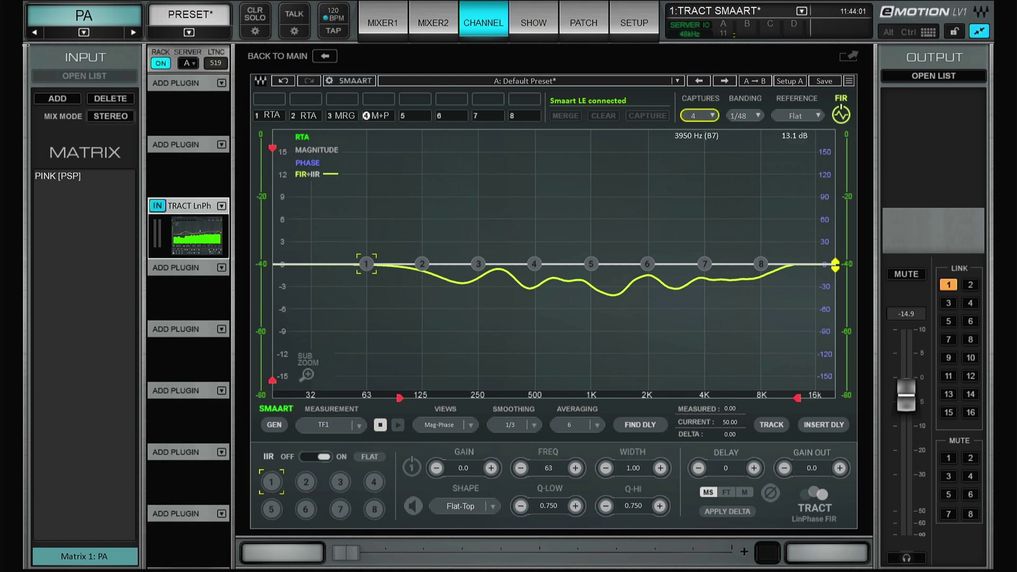
{"action": "left_click", "coordinate": [356, 425]}
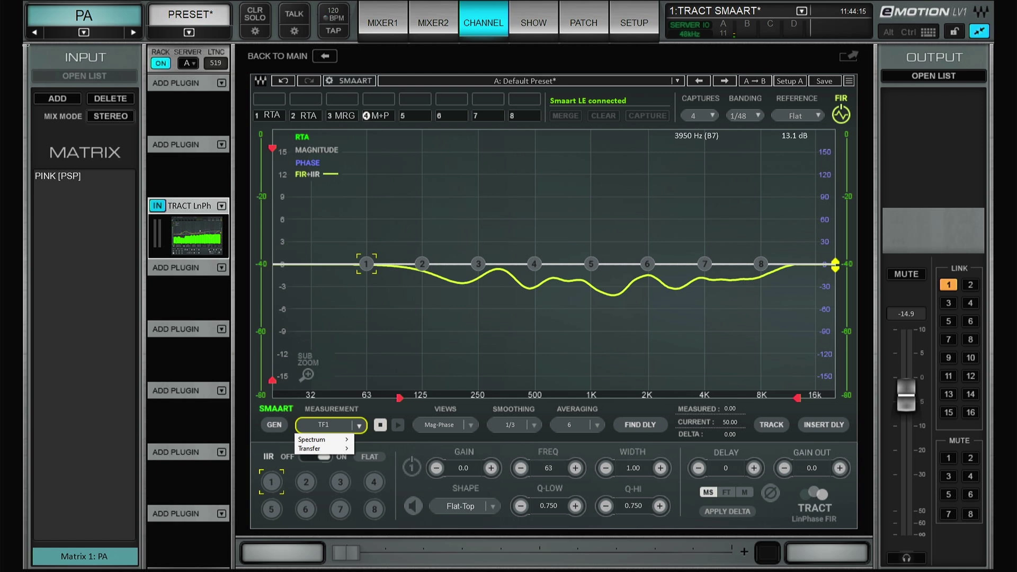
{"action": "left_click", "coordinate": [715, 327]}
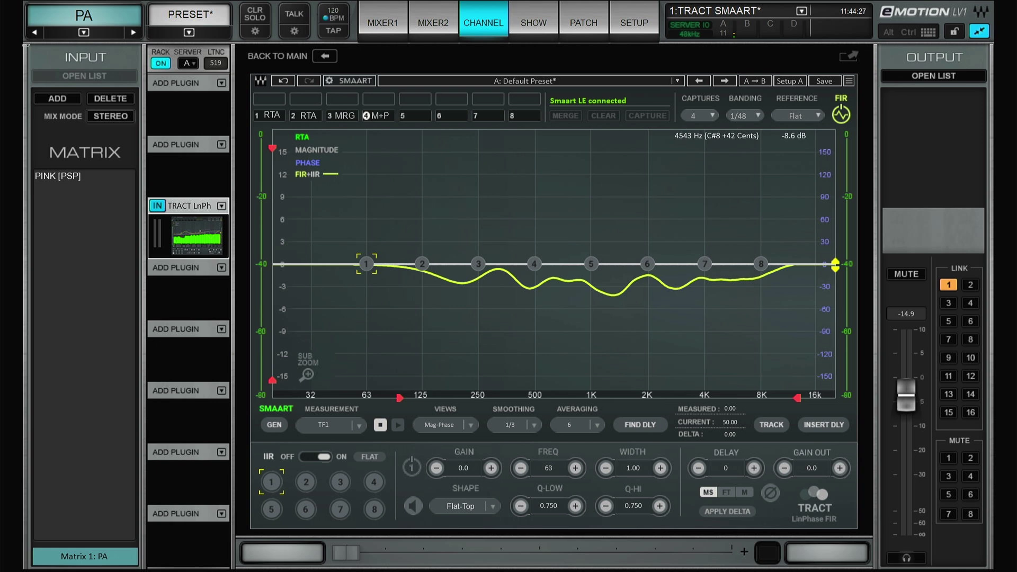
Change the FIR correction source to capture 2 and then to capture 1.
{"action": "left_click", "coordinate": [698, 116]}
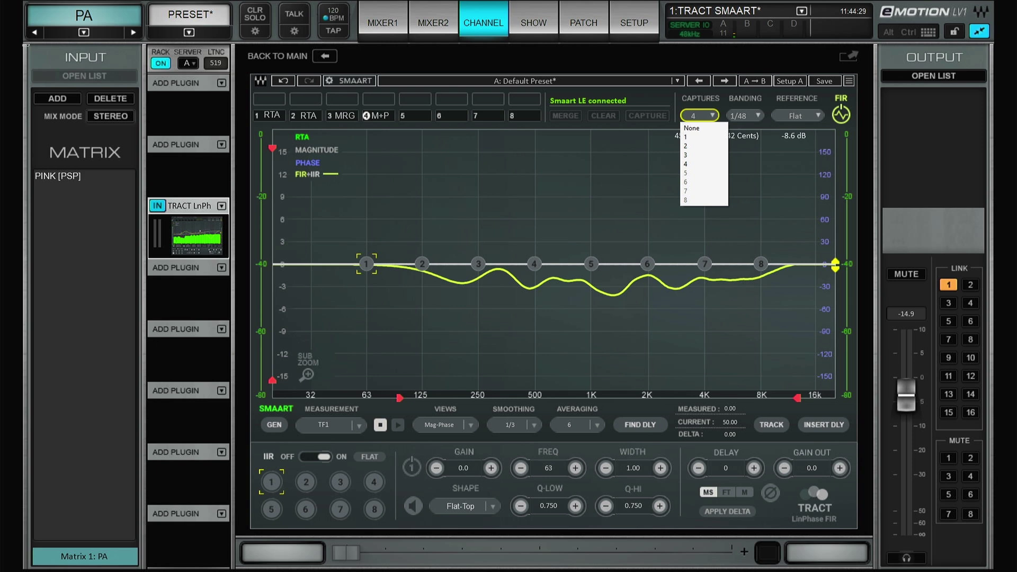
{"action": "left_click", "coordinate": [702, 145]}
{"action": "left_click", "coordinate": [698, 115]}
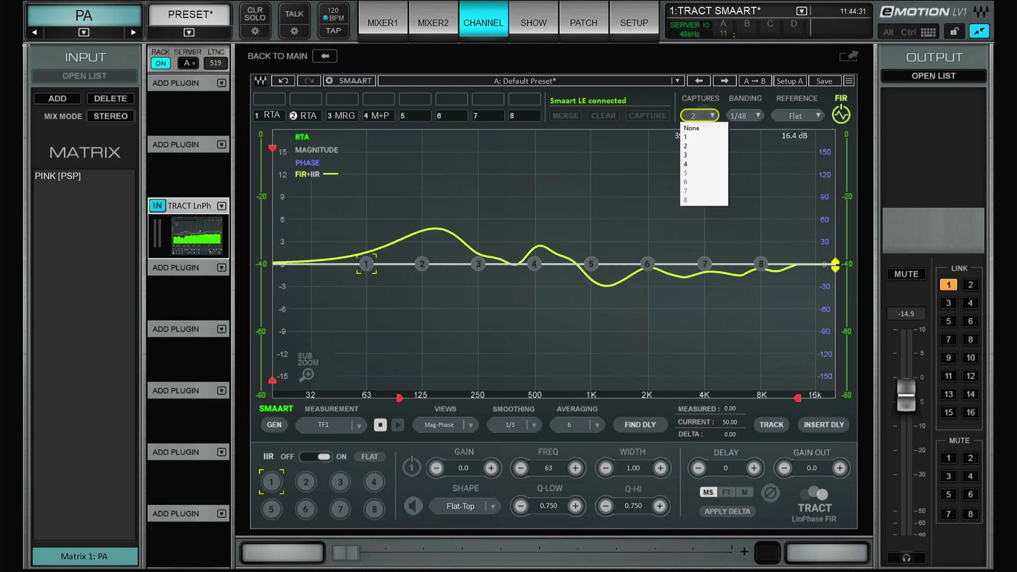
{"action": "left_click", "coordinate": [689, 136]}
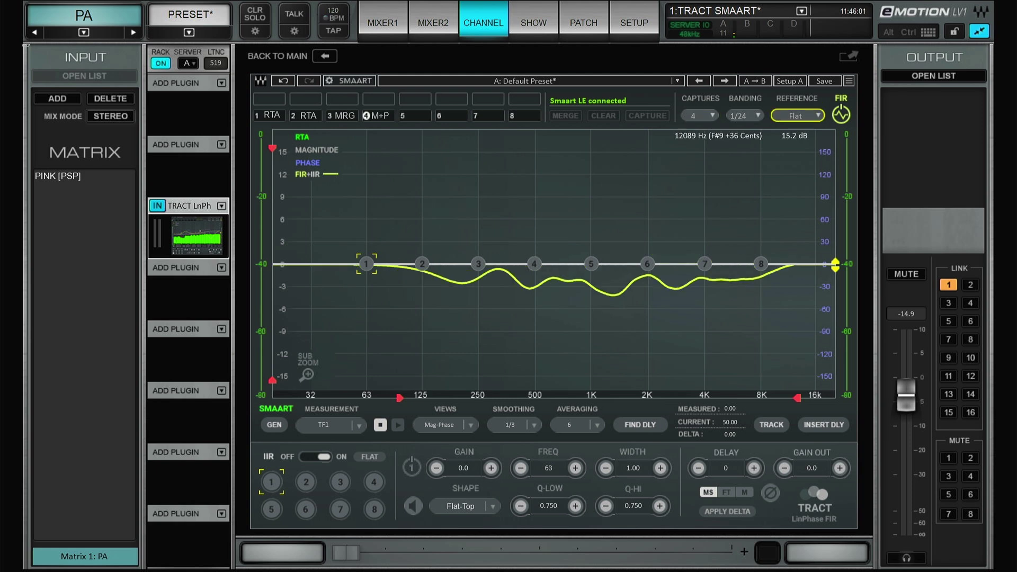
Try the +9LFBoost reference curve for the FIR correction, and replace it with X-Curve.
{"action": "left_click", "coordinate": [797, 115]}
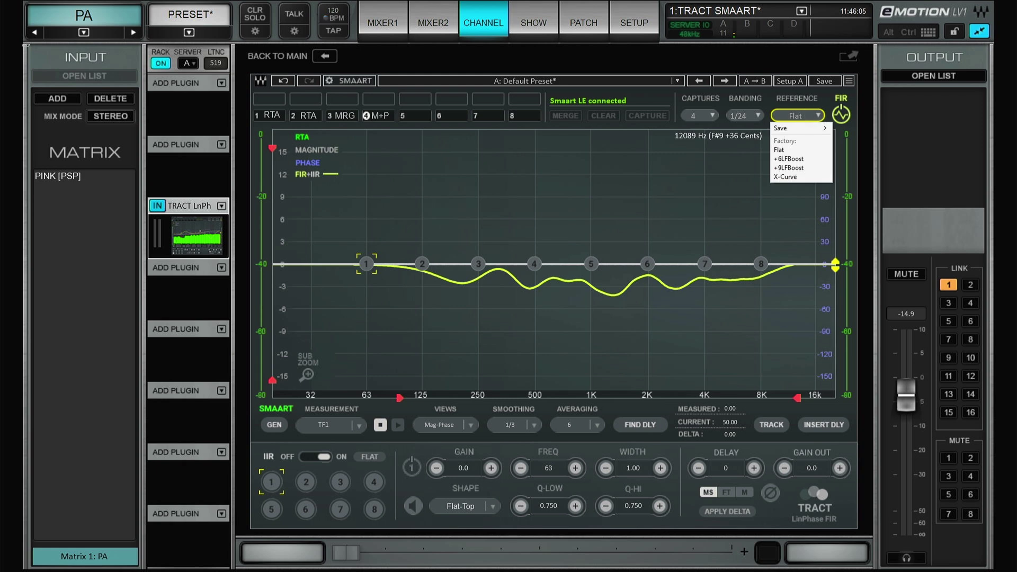
{"action": "left_click", "coordinate": [800, 168]}
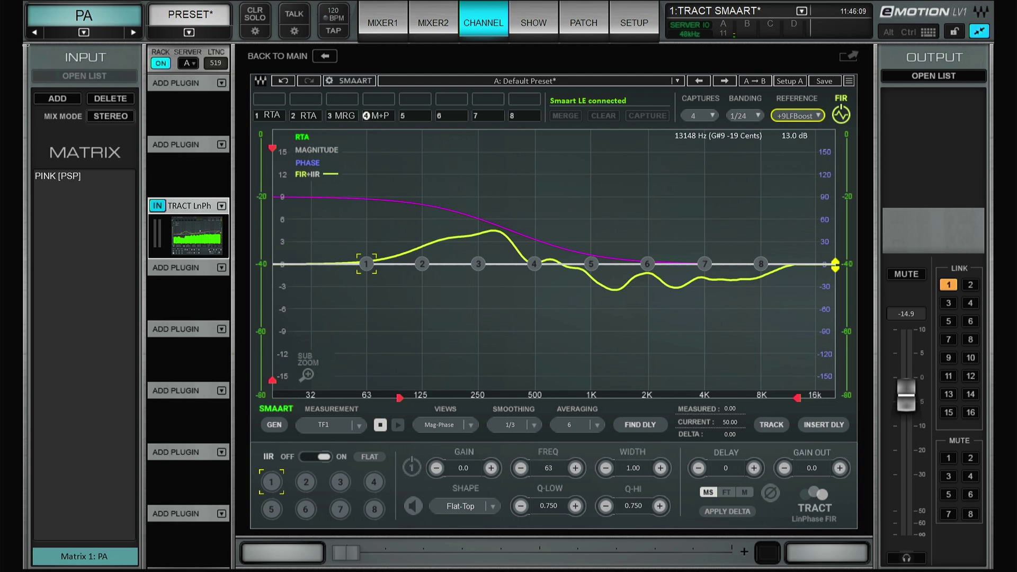
{"action": "left_click", "coordinate": [807, 116]}
{"action": "left_click", "coordinate": [785, 177]}
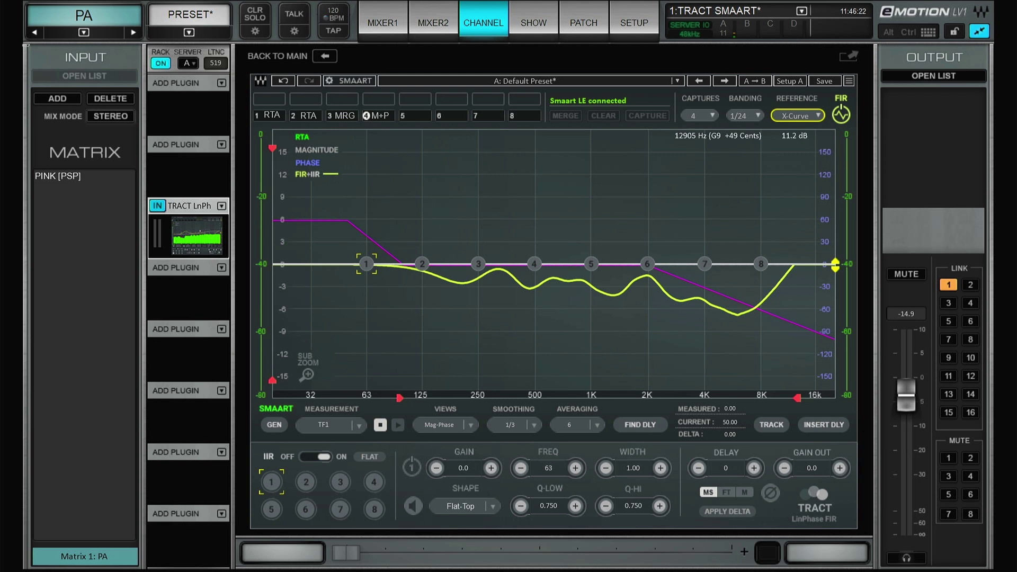
{"action": "left_click", "coordinate": [797, 115]}
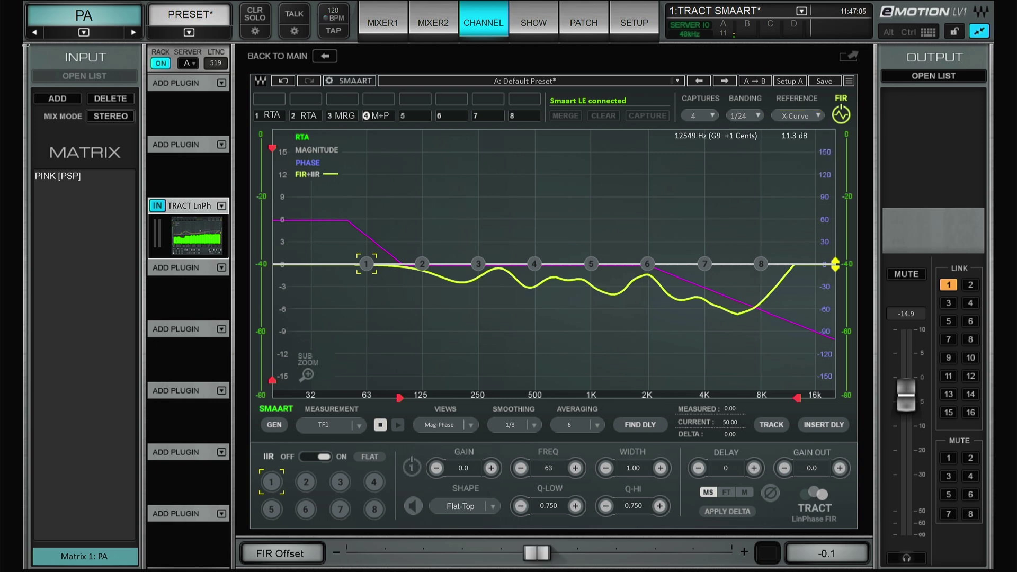
{"action": "left_click", "coordinate": [844, 251]}
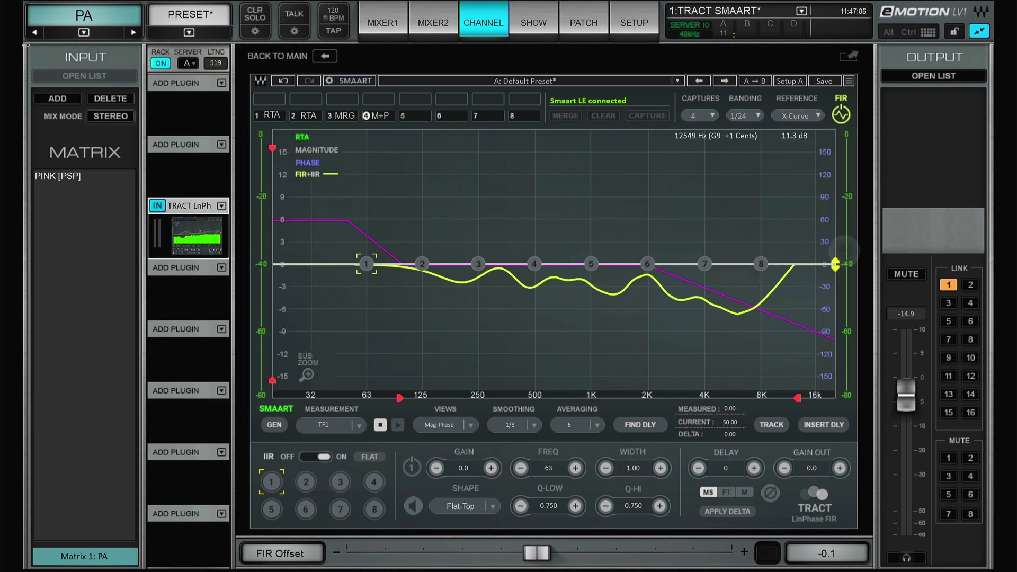
Set the FIR offset to 0.1 and narrow the correction's gain limits to about +0.5 dB and -6 dB.
{"action": "left_click", "coordinate": [841, 264]}
{"action": "mouse_move", "coordinate": [836, 264]}
{"action": "left_mouse_down"}
{"action": "mouse_move", "coordinate": [835, 227]}
{"action": "mouse_move", "coordinate": [835, 263]}
{"action": "left_mouse_up"}
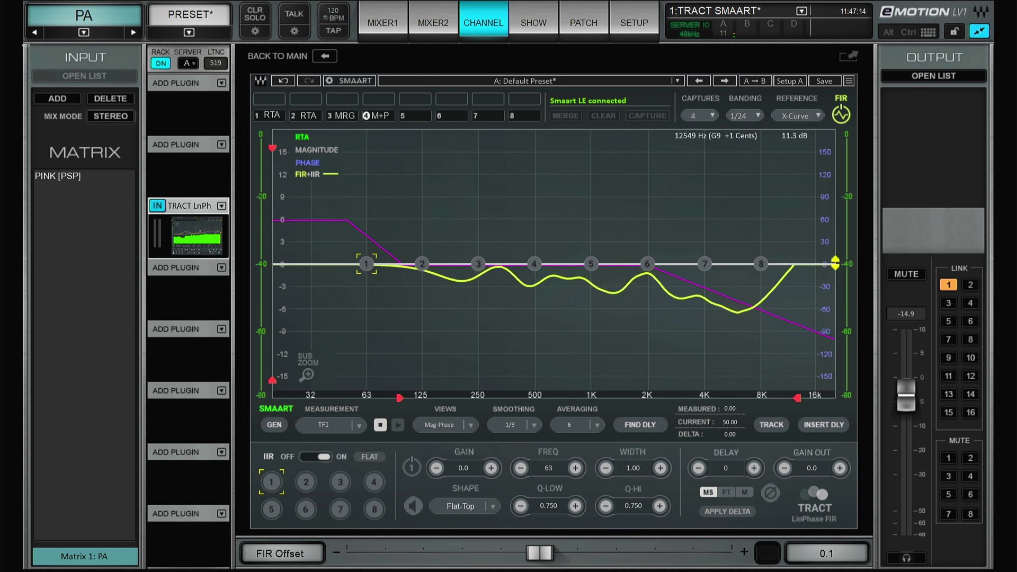
{"action": "left_click_drag", "start_coordinate": [272, 148], "coordinate": [272, 201]}
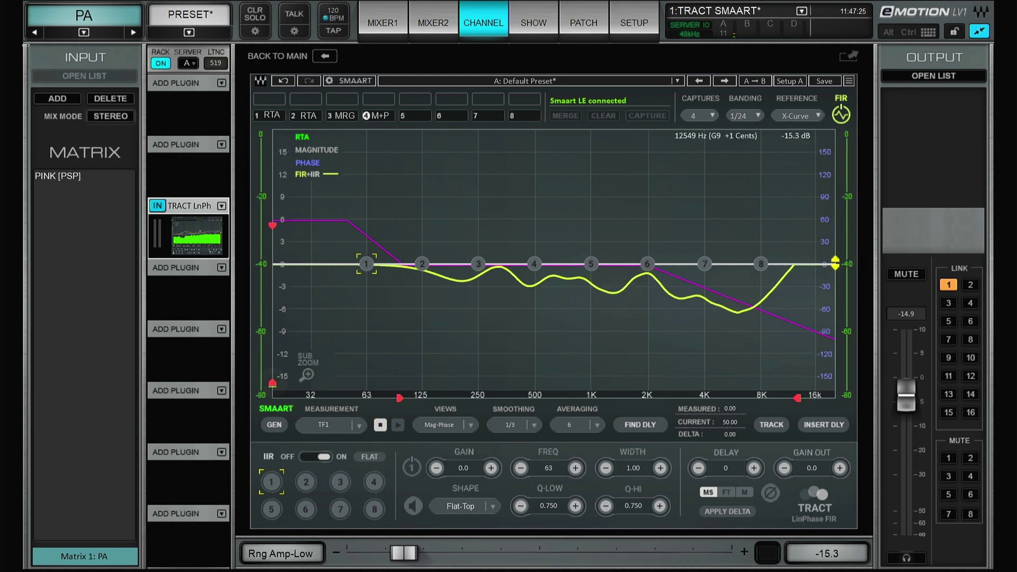
{"action": "left_click_drag", "start_coordinate": [272, 382], "coordinate": [272, 287]}
{"action": "left_click_drag", "start_coordinate": [271, 225], "coordinate": [271, 244]}
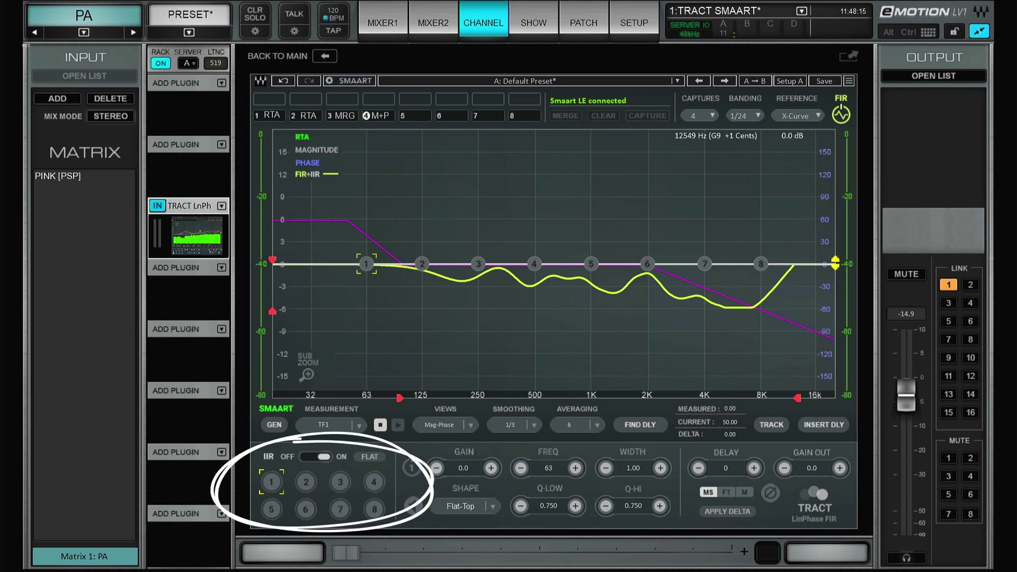
Enable IIR band 1, move it to 124 Hz with 6.6 dB gain, and set its shape to Bell.
{"action": "left_click", "coordinate": [411, 467]}
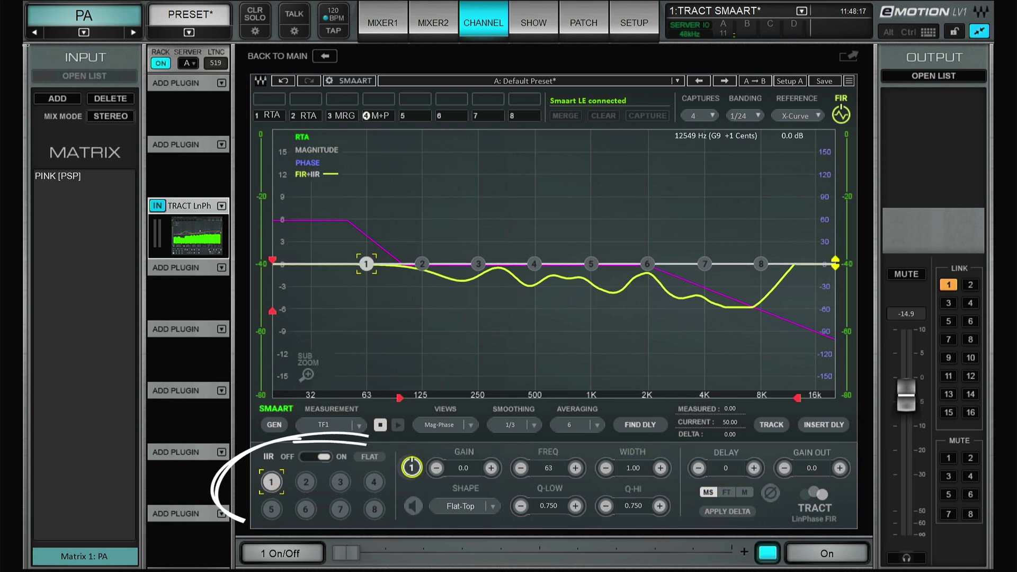
{"action": "left_click_drag", "start_coordinate": [366, 263], "coordinate": [420, 214]}
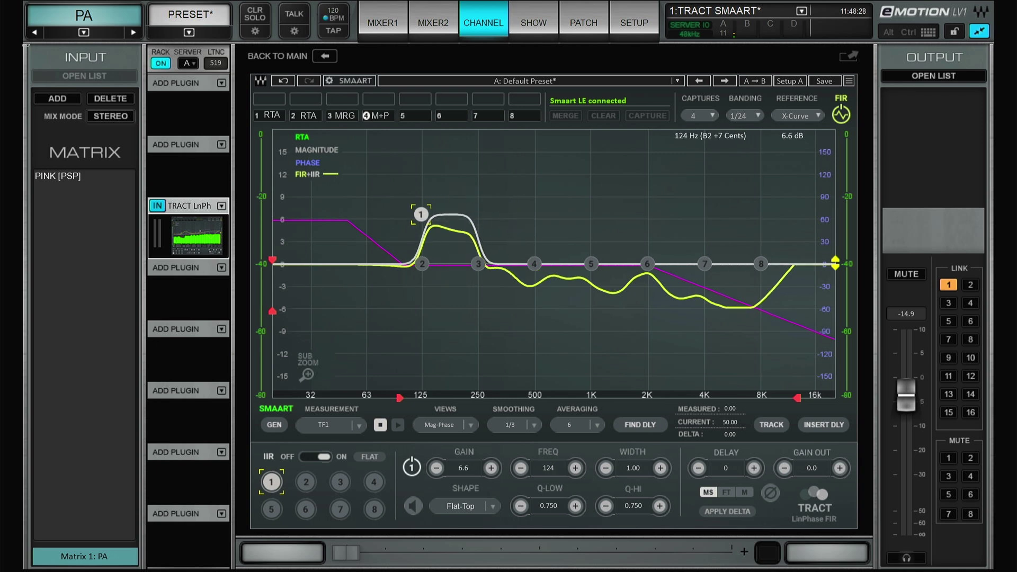
{"action": "left_click", "coordinate": [464, 506]}
{"action": "left_click", "coordinate": [451, 461]}
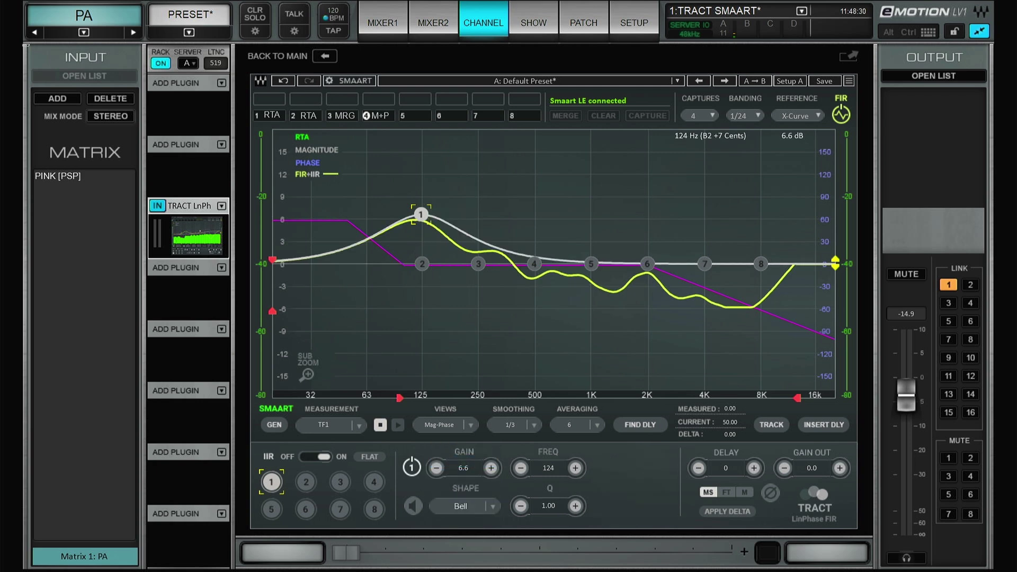
Set IIR band 1's shape to Shelf and move it to 98 Hz with 5.9 dB gain.
{"action": "left_click", "coordinate": [460, 505]}
{"action": "left_click", "coordinate": [454, 472]}
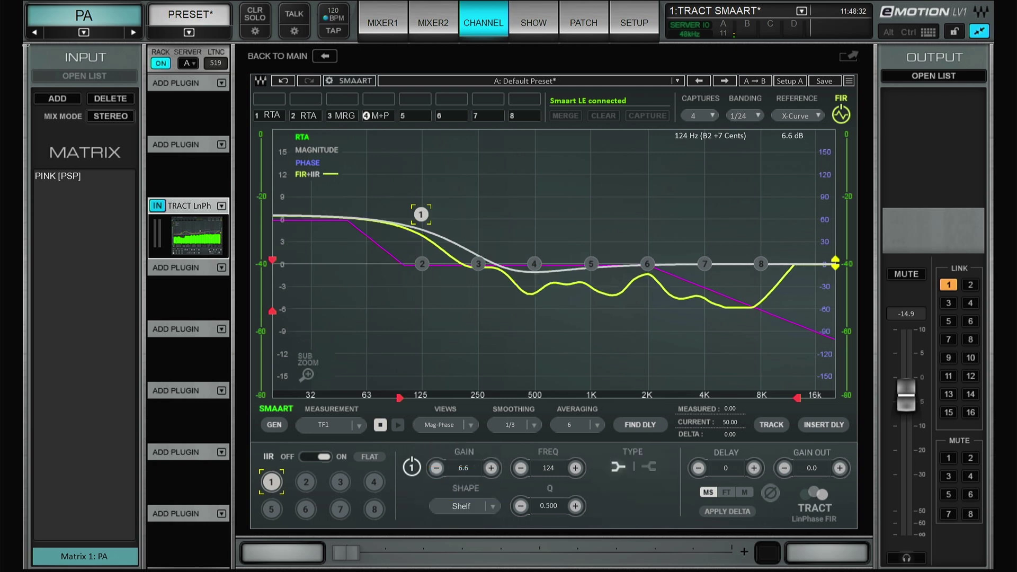
{"action": "left_click_drag", "start_coordinate": [421, 215], "coordinate": [401, 219]}
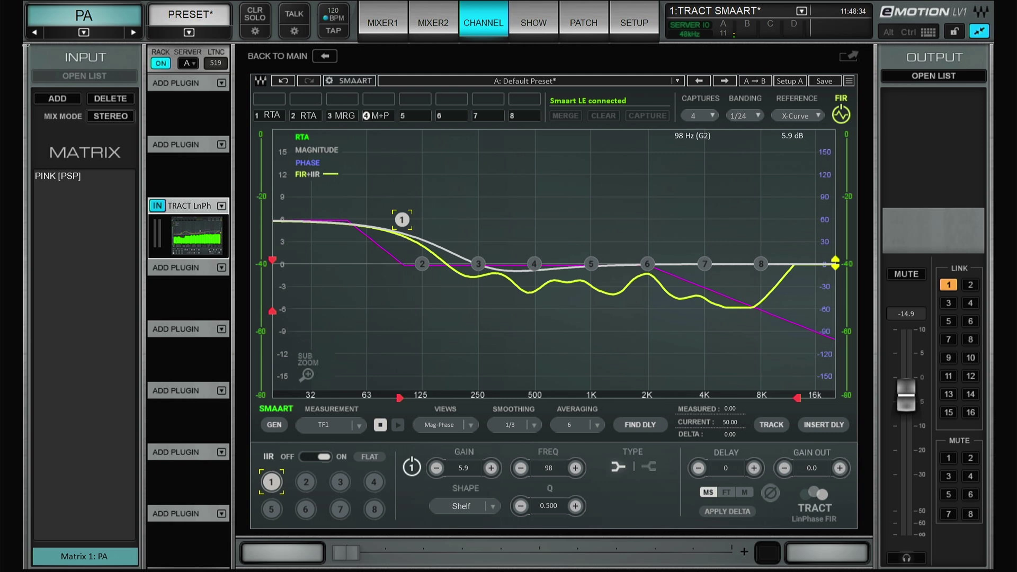
Change IIR band 1 to Tilt, try it at 518 Hz and 4.1 dB, and leave it off at 463 Hz and -0.2 dB.
{"action": "left_click", "coordinate": [461, 505]}
{"action": "left_click", "coordinate": [451, 484]}
{"action": "left_click_drag", "start_coordinate": [401, 219], "coordinate": [538, 232]}
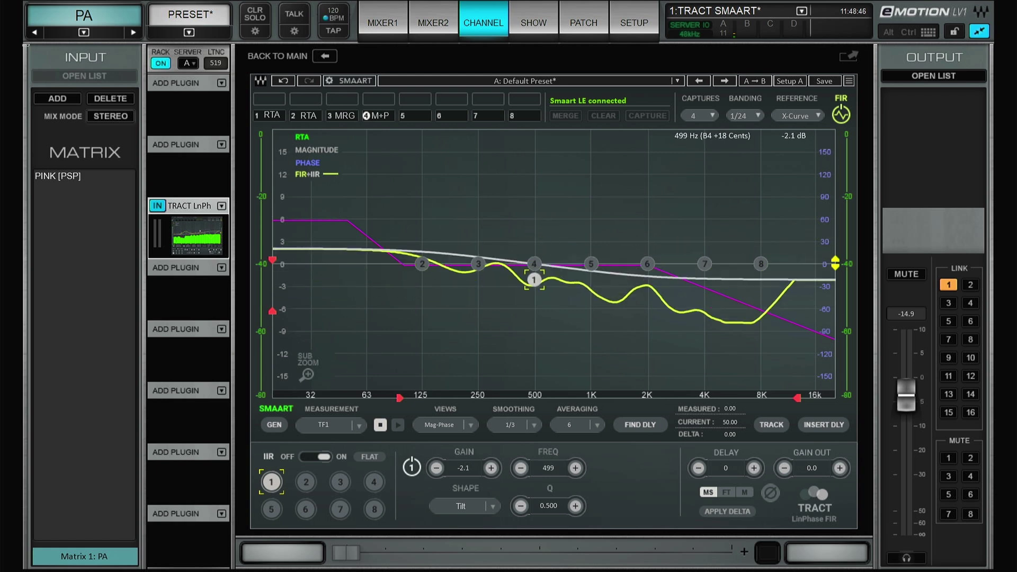
{"action": "left_click_drag", "start_coordinate": [533, 277], "coordinate": [528, 263]}
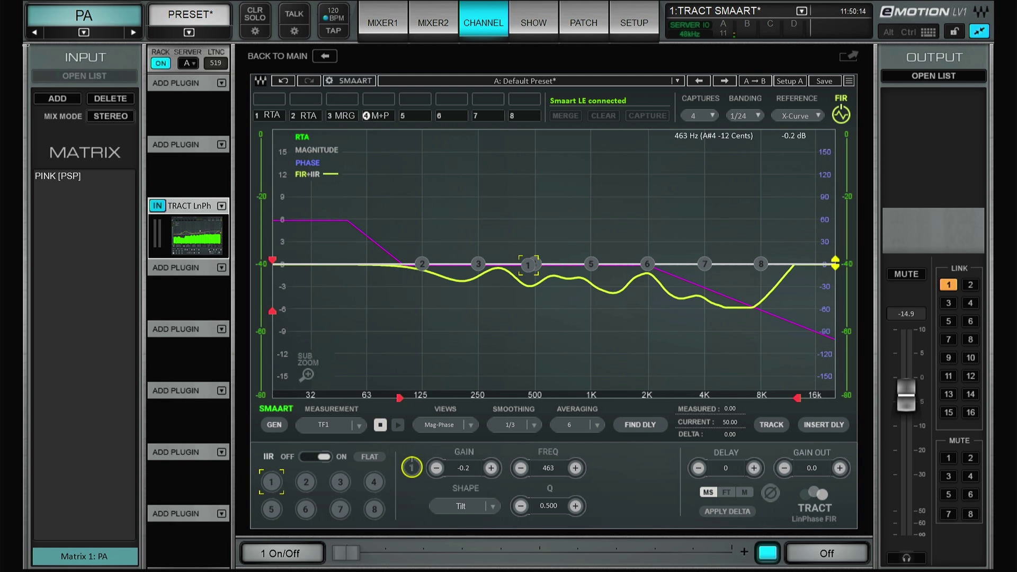
Reselect the X-Curve reference and raise IIR band 6 to about 4 dB near 1.7 kHz and band 7 to 6.3 dB at 3644 Hz.
{"action": "left_click", "coordinate": [810, 115]}
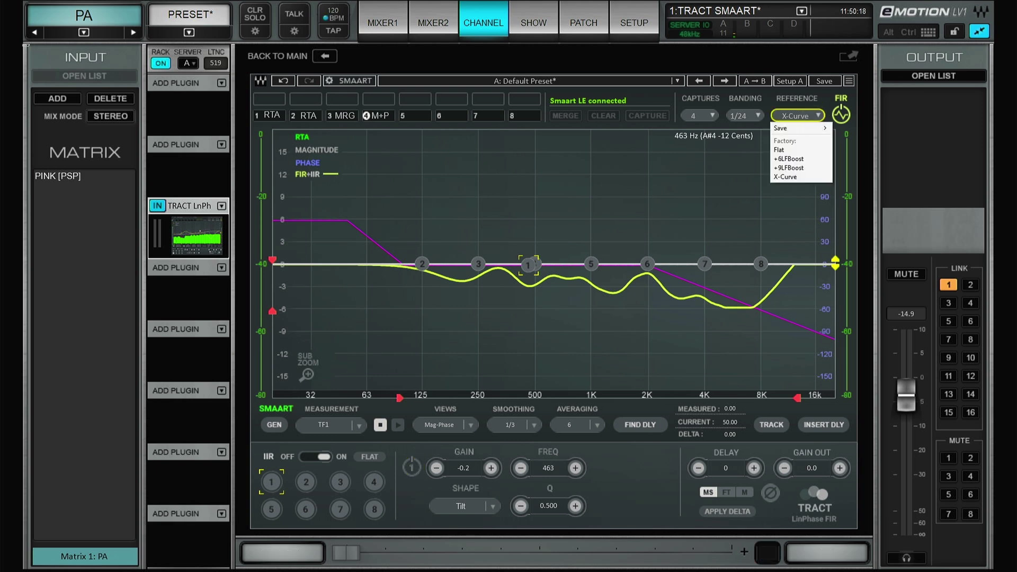
{"action": "left_click", "coordinate": [797, 177]}
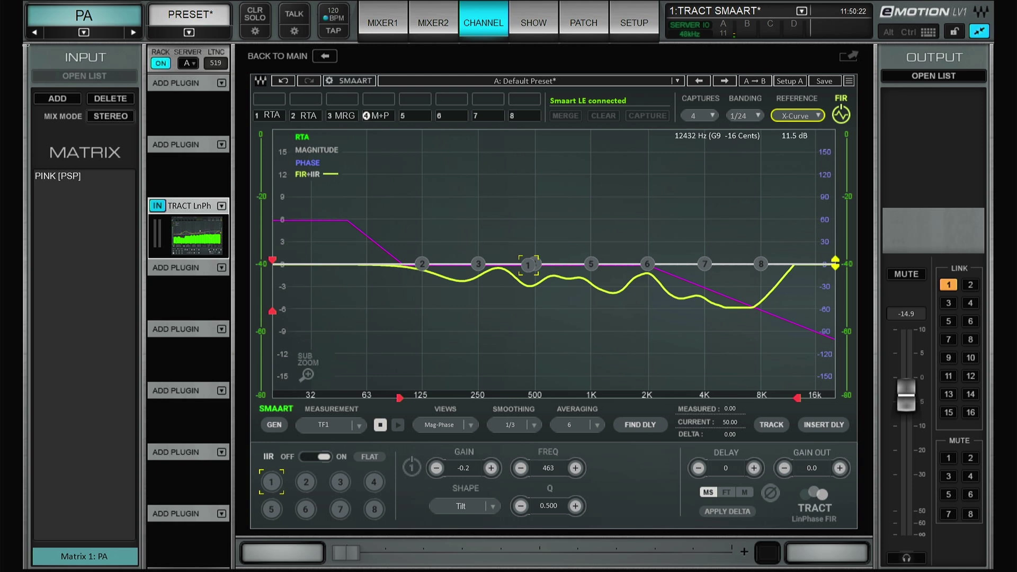
{"action": "left_click_drag", "start_coordinate": [646, 263], "coordinate": [635, 232]}
{"action": "left_click_drag", "start_coordinate": [704, 263], "coordinate": [695, 217]}
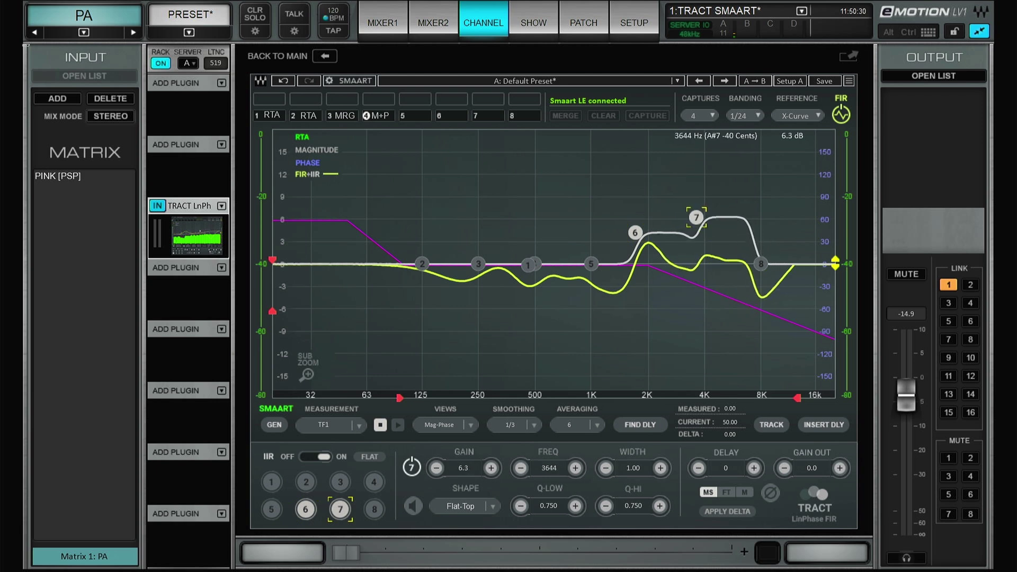